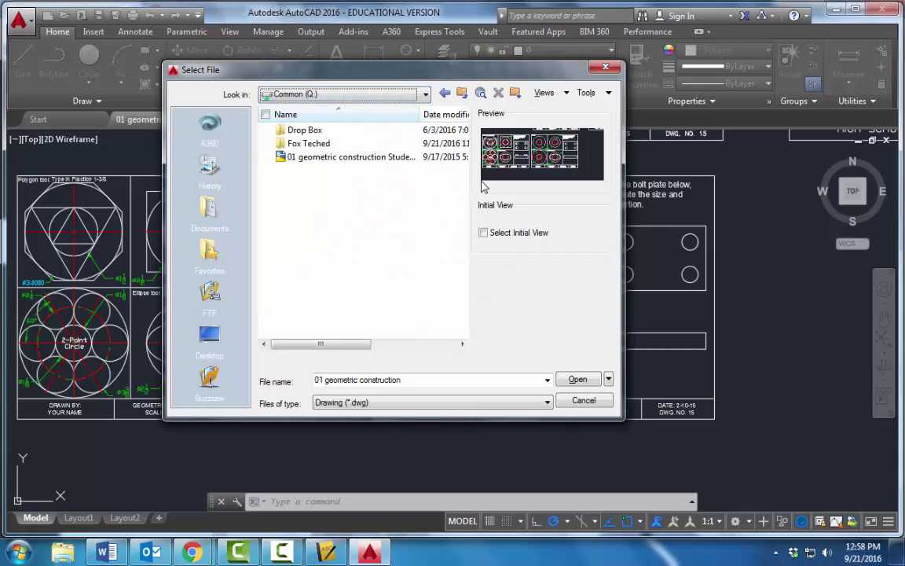
Step: Open the drawing 01 geometric construction Student File and examine its unfinished exercise boxes
left_click(328, 161)
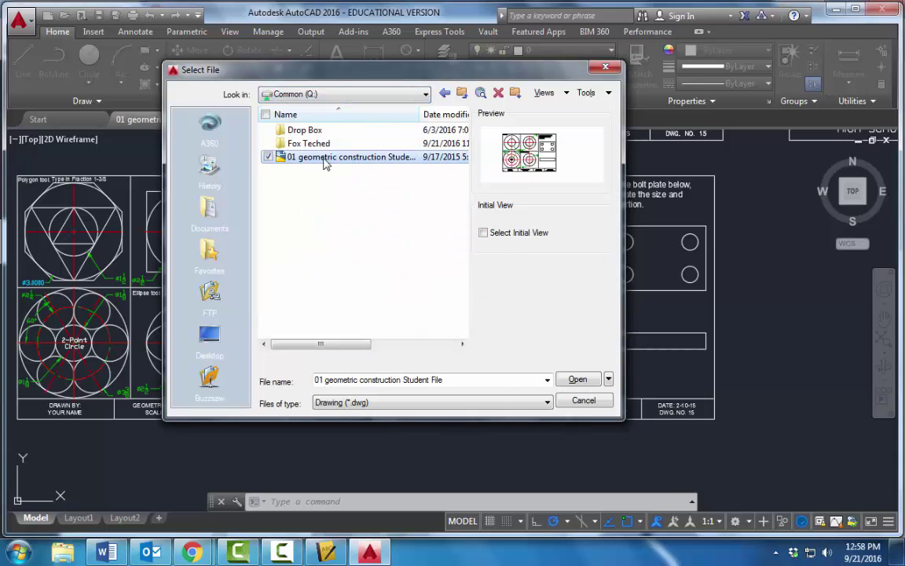
double_click(325, 161)
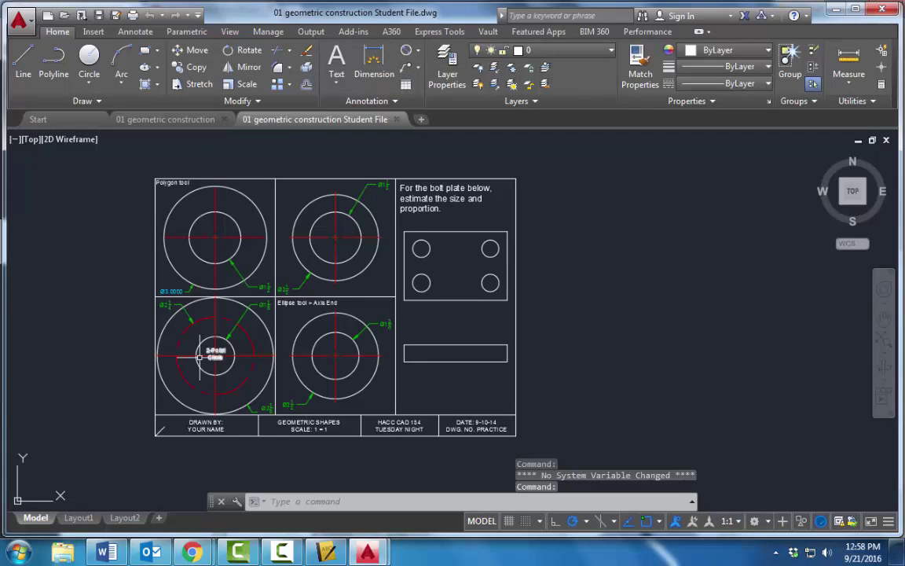
scroll(181, 363, "up", 2)
middle_click_drag(162, 366, 164, 431)
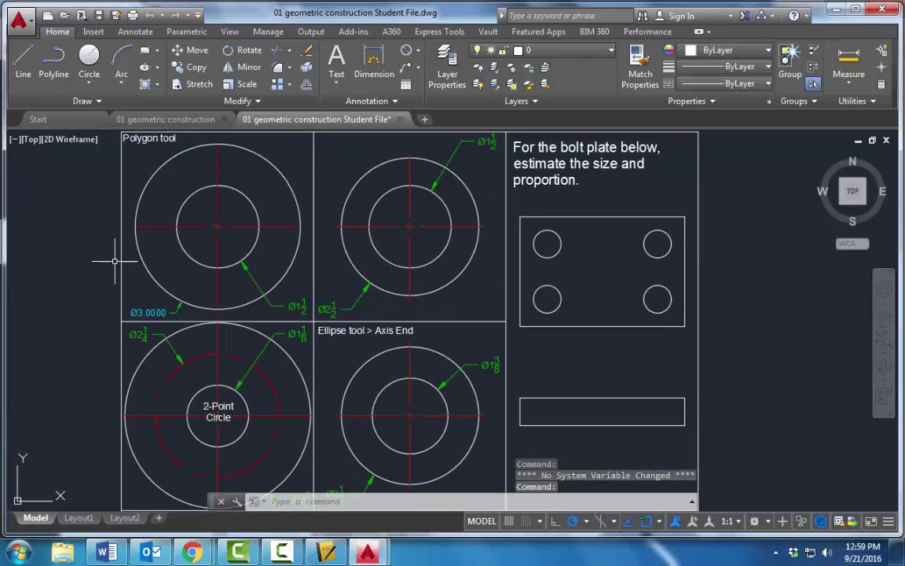
scroll(380, 255, "down", 2)
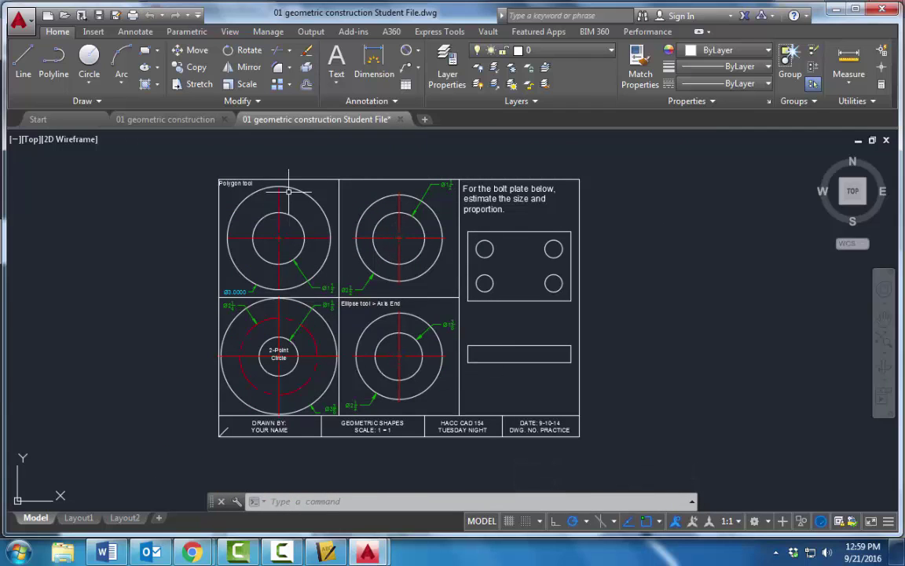
Step: Close the student file and examine the completed polygon examples in the 01 geometric construction drawing
left_click(400, 120)
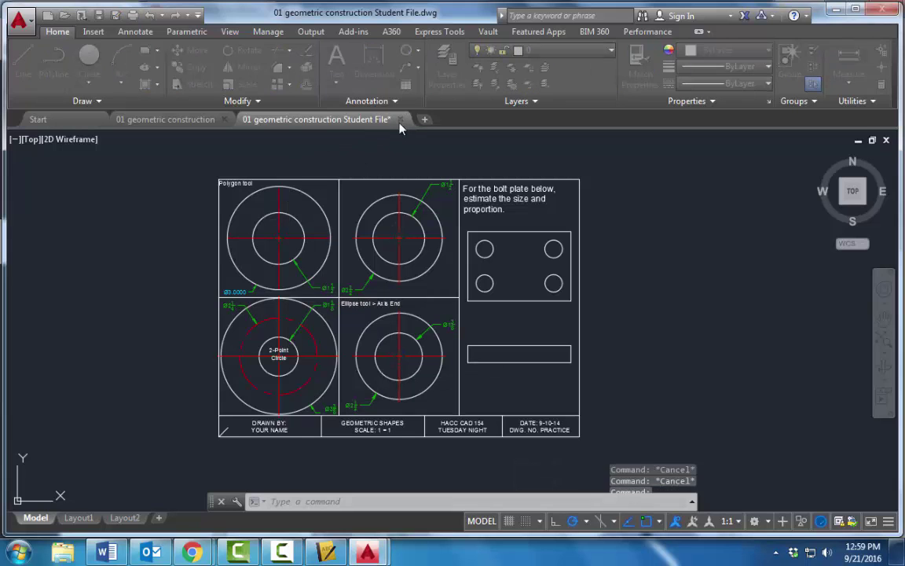
left_click(498, 307)
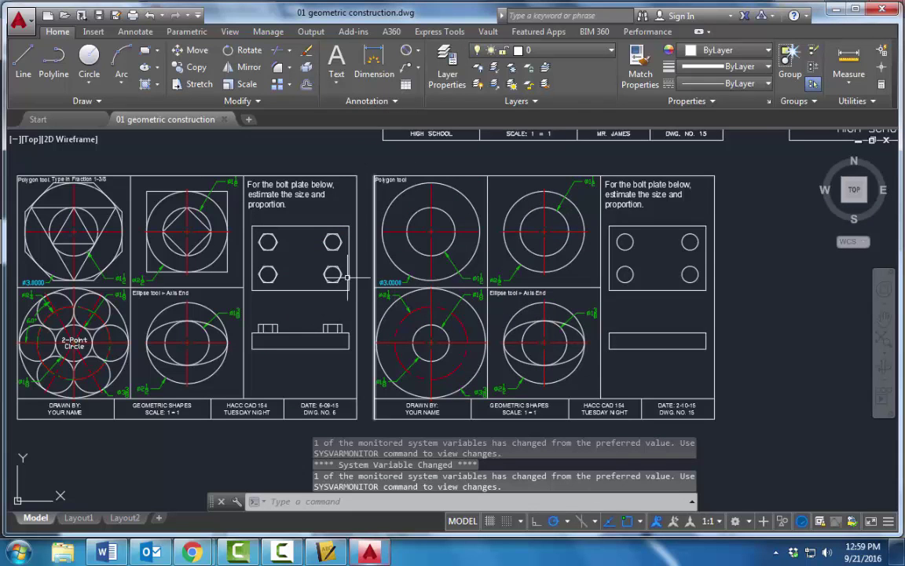
middle_click_drag(209, 255, 393, 255)
scroll(240, 209, "up", 2)
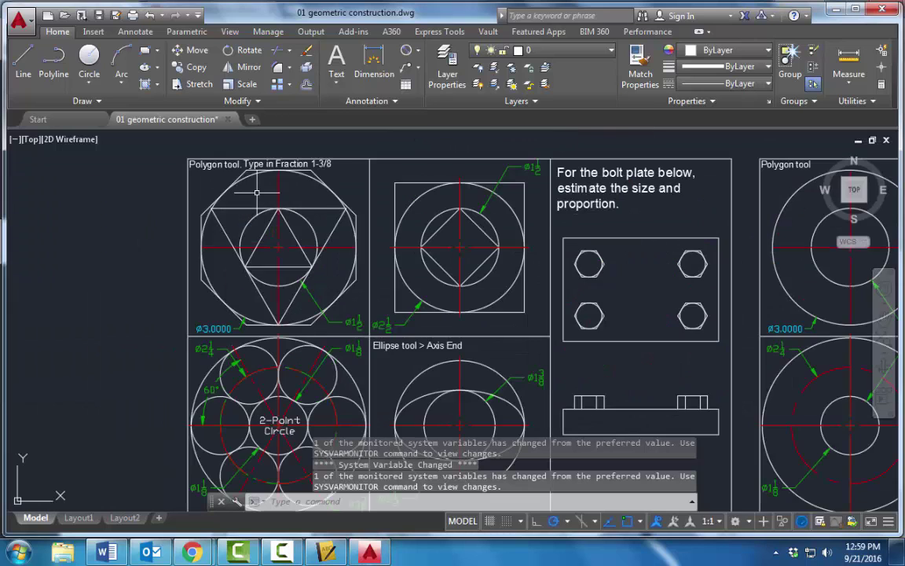
scroll(259, 191, "up", 2)
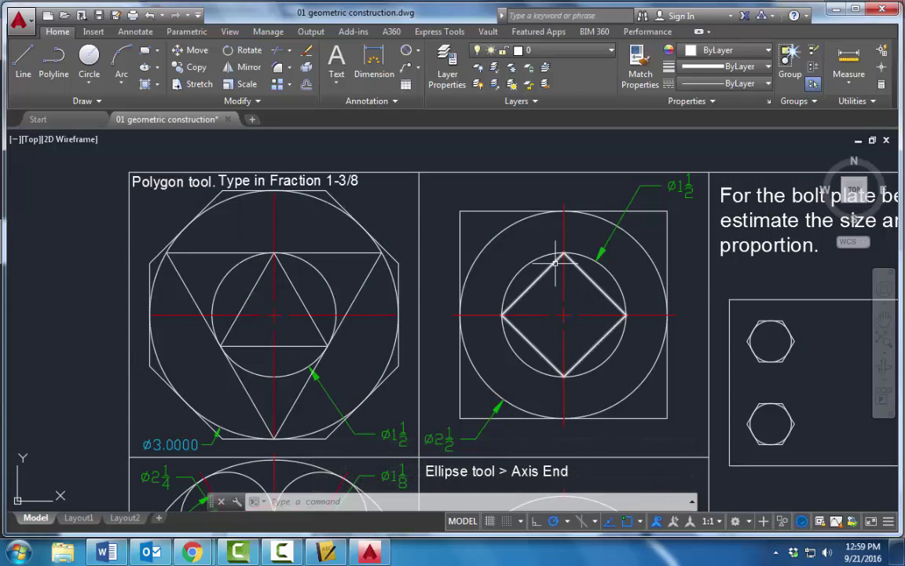
scroll(554, 263, "down", 2)
mouse_move(554, 263)
middle_mouse_down()
mouse_move(213, 252)
mouse_move(3, 233)
middle_mouse_up()
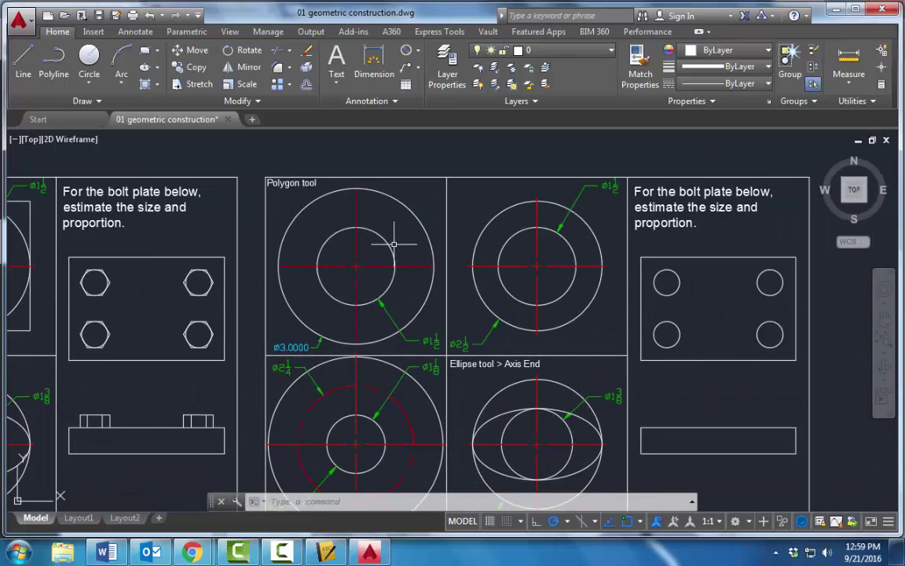
Step: In the unfinished Polygon tool box, draw a 3-sided polygon circumscribed about the Ø1-1/2 circle, with a side tangent at the circle's top
scroll(394, 245, "up", 2)
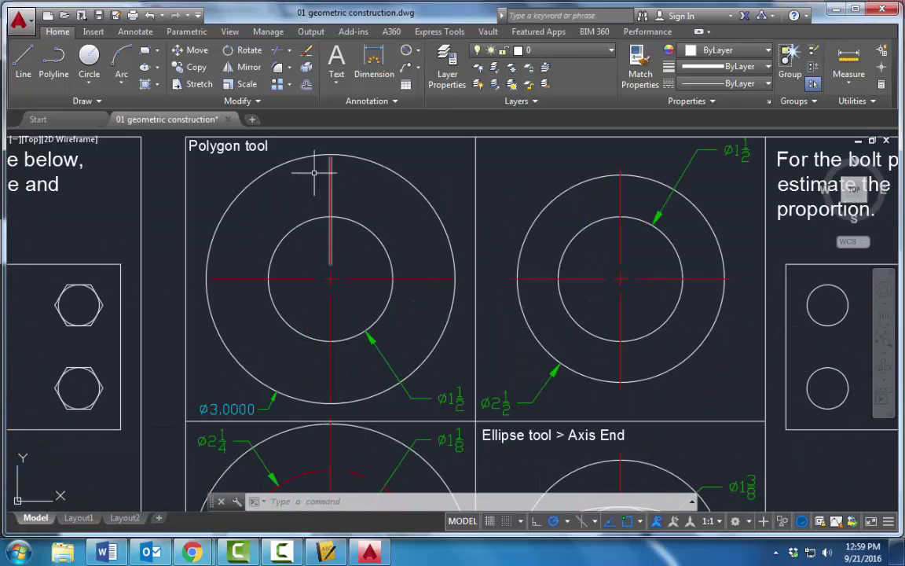
left_click(159, 53)
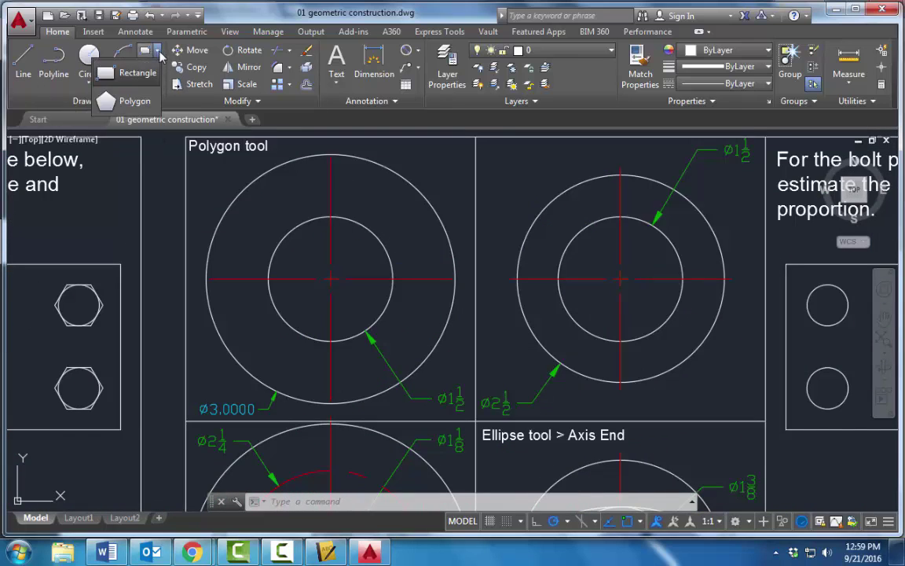
left_click(134, 102)
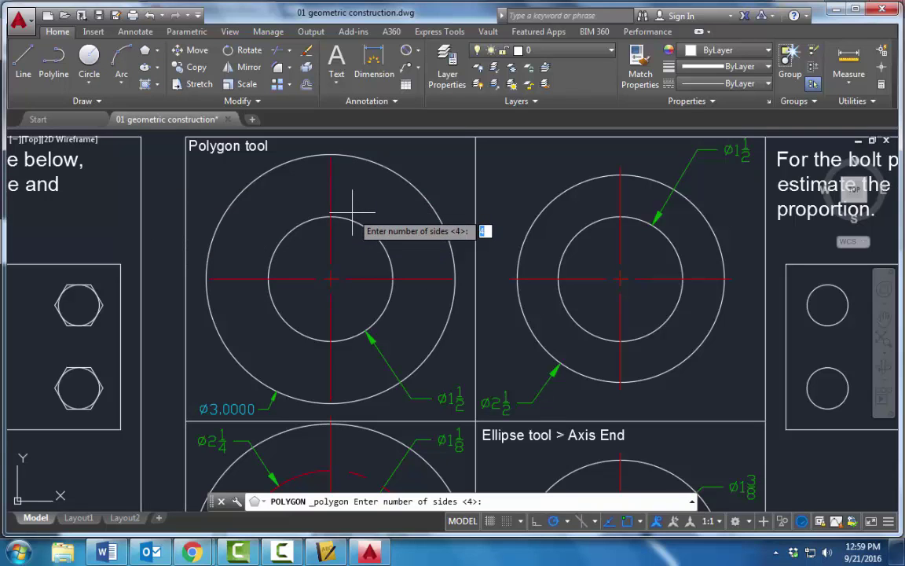
mouse_move(354, 208)
middle_mouse_down()
mouse_move(603, 218)
mouse_move(410, 204)
middle_mouse_up()
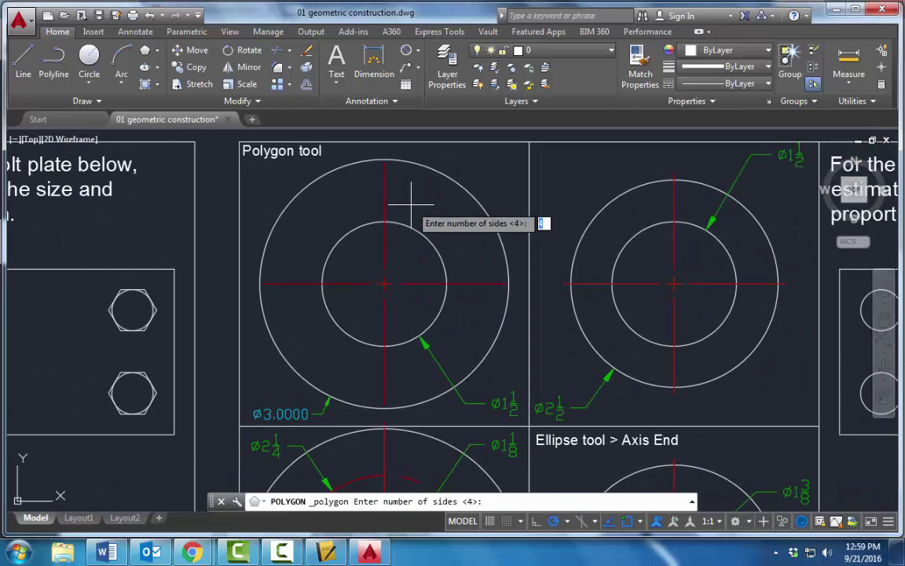
key("Return")
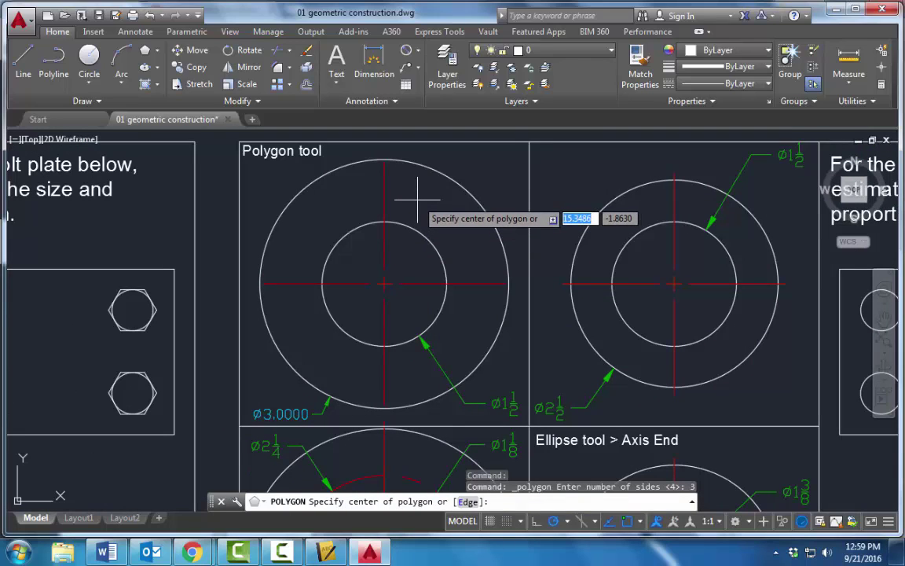
left_click(385, 284)
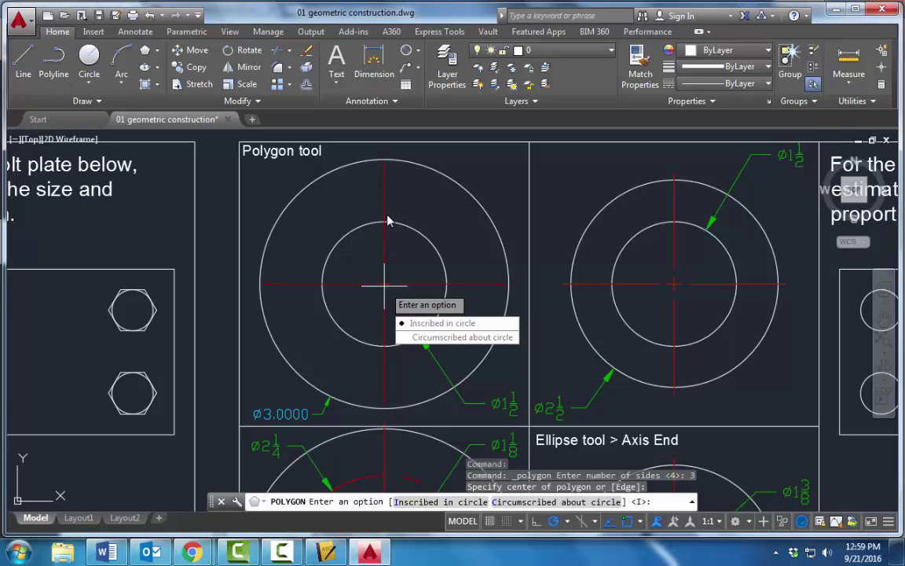
left_click(440, 337)
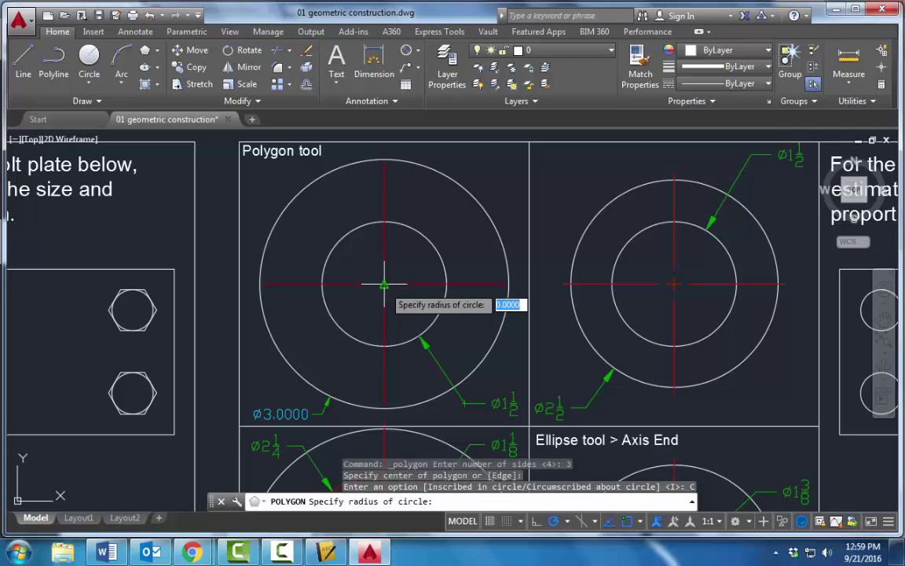
left_click(384, 222)
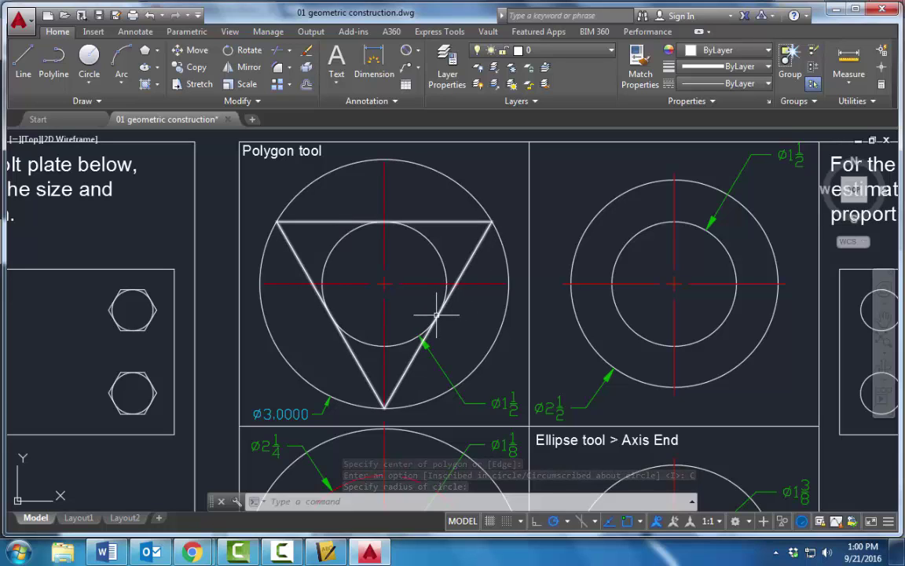
Step: Draw a 3-sided polygon inscribed in the same Ø1-1/2 circle, with its apex at the circle's top quadrant
left_click(146, 52)
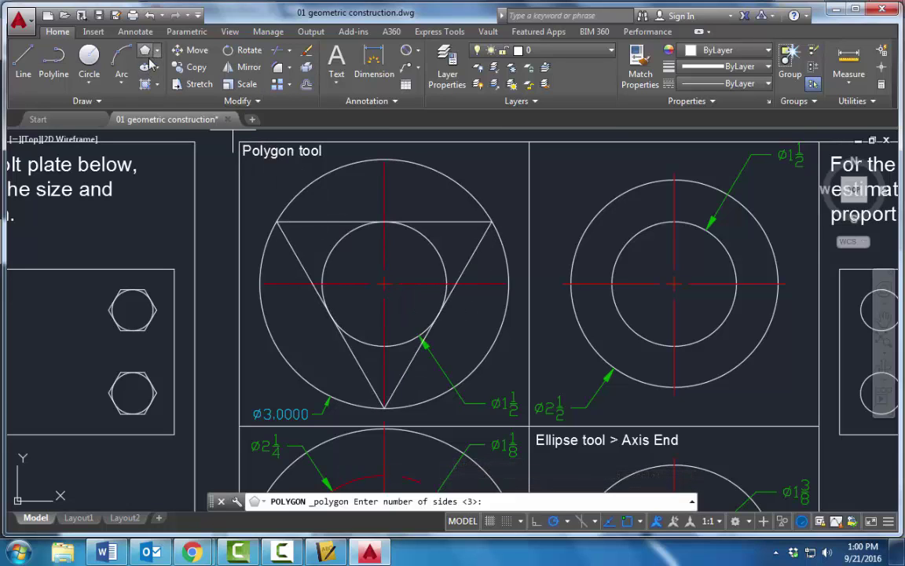
key("Return")
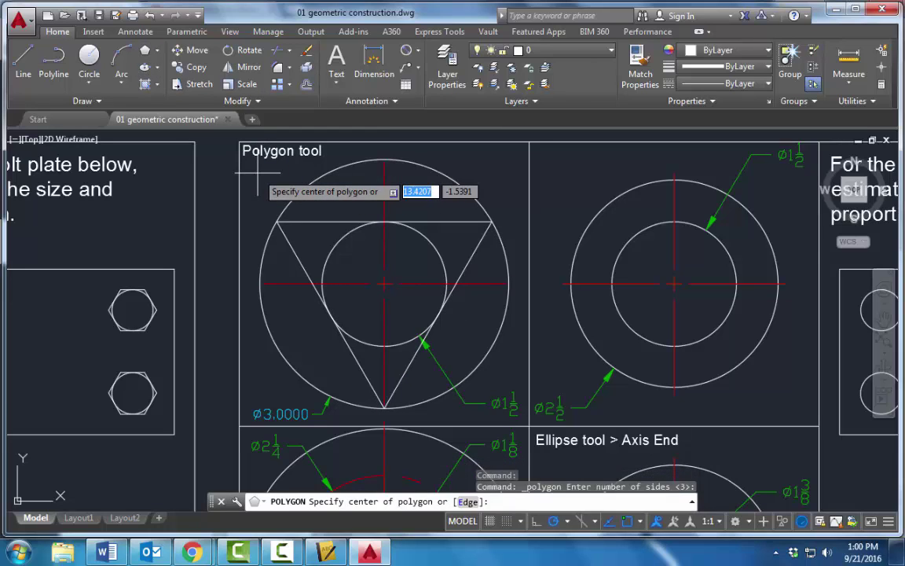
left_click(383, 282)
left_click(425, 320)
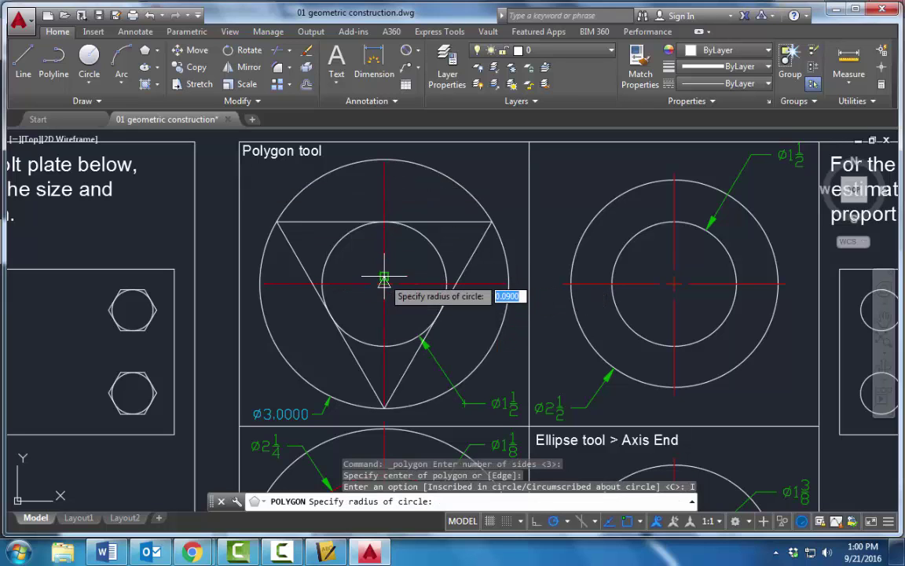
left_click(384, 223)
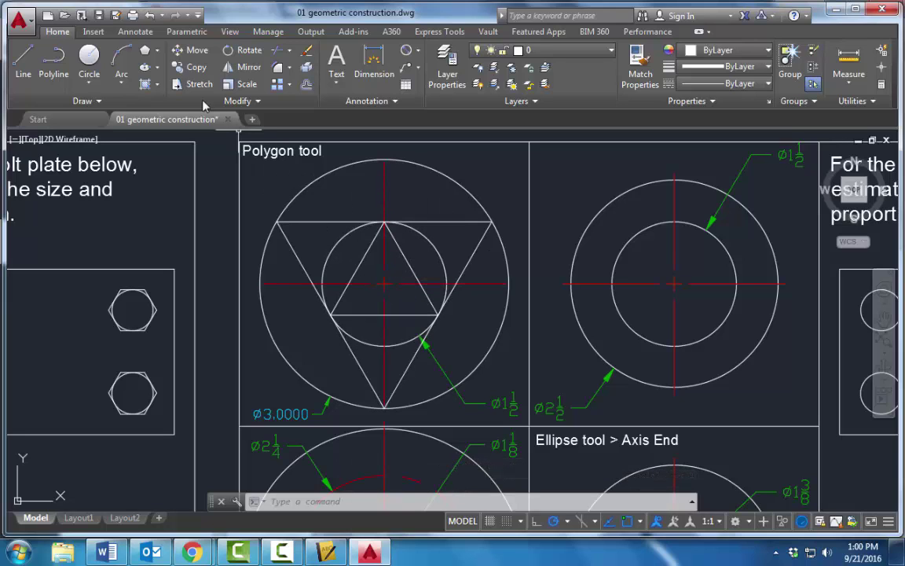
Step: Draw an 8-sided polygon circumscribed about the Ø3.0000 circle, with a side tangent at the circle's top quadrant
left_click(145, 50)
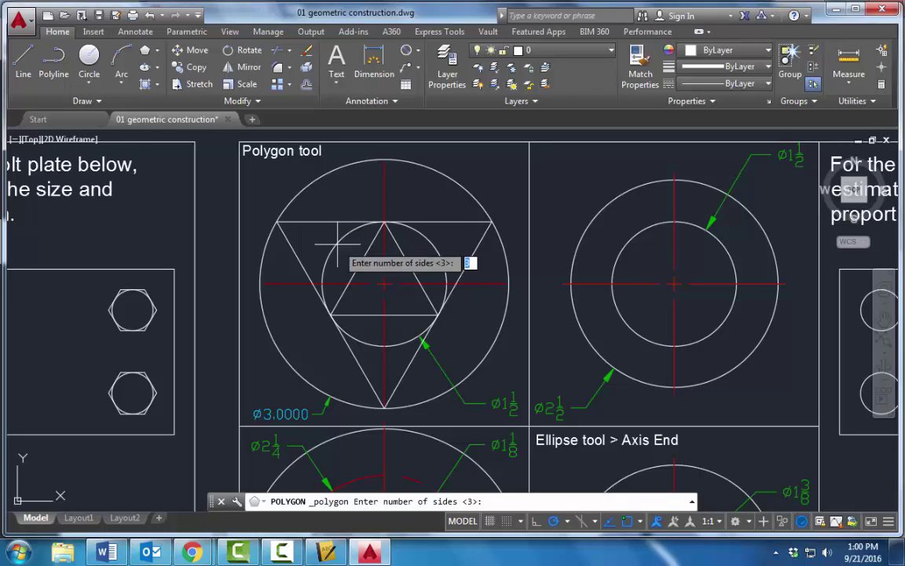
type("8")
key("Return")
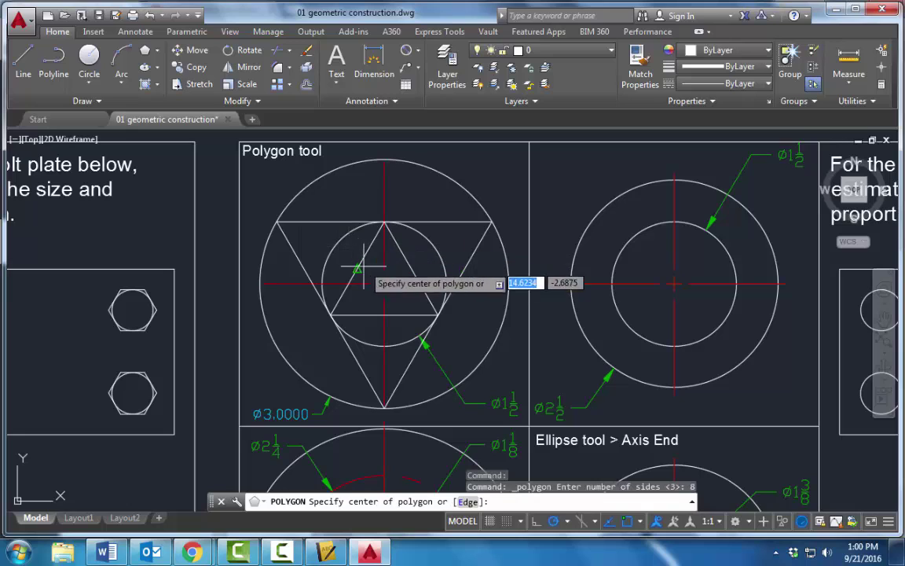
left_click(384, 283)
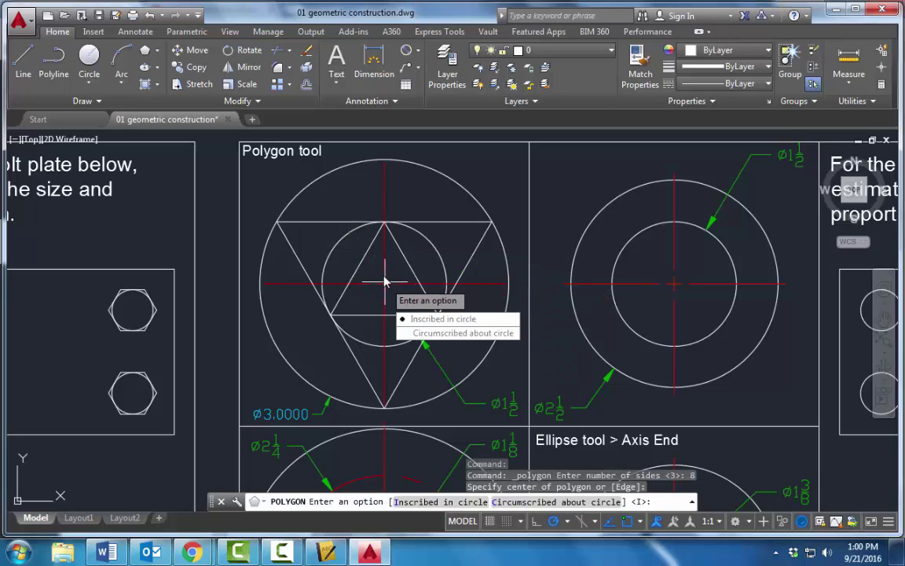
left_click(424, 333)
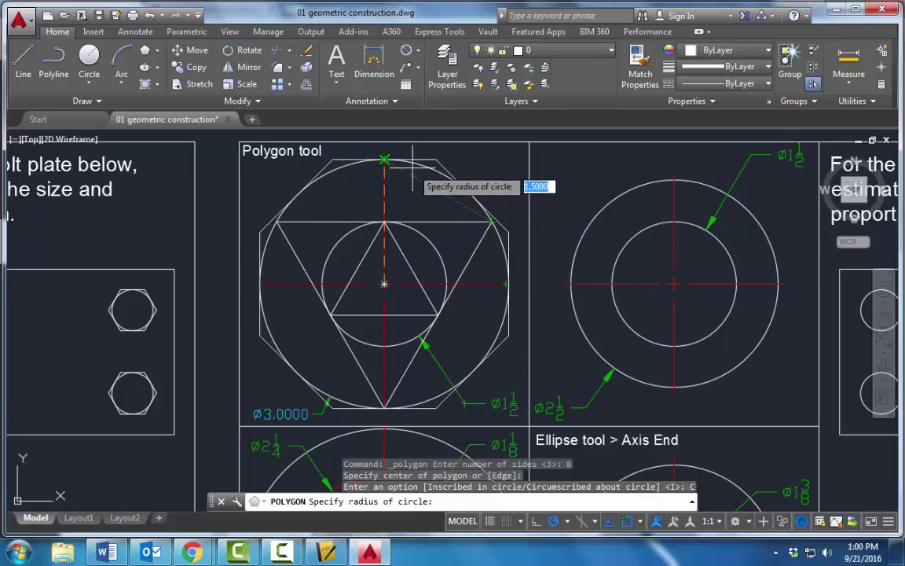
left_click(385, 159)
left_click(346, 160)
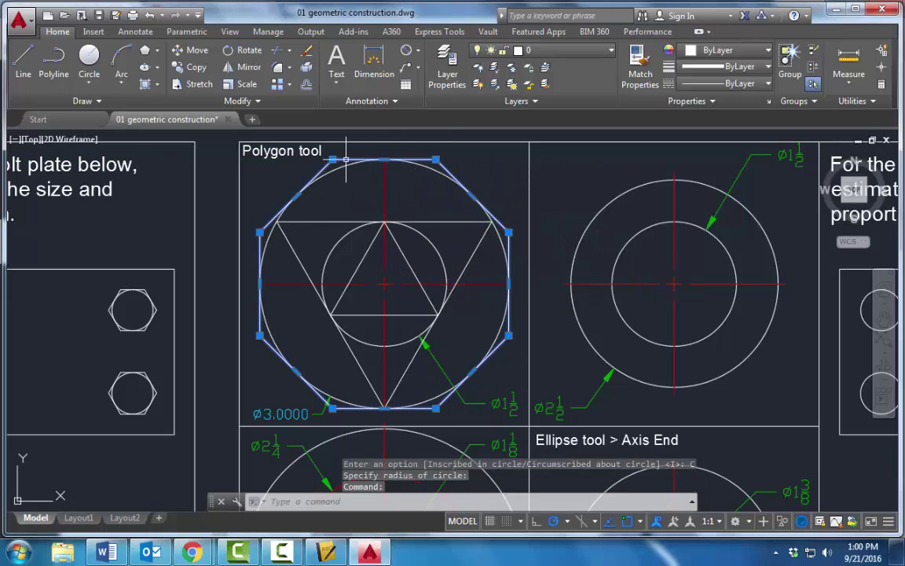
key("Escape")
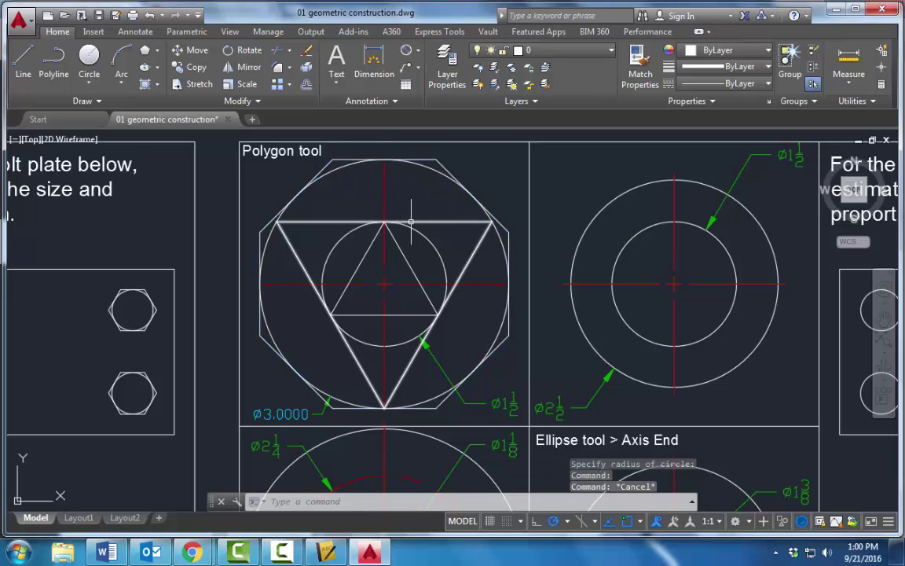
Step: In the adjacent box, draw a 4-sided polygon inscribed in the Ø1-1/2 circle, with a corner at the circle's top quadrant
scroll(410, 222, "down", 3)
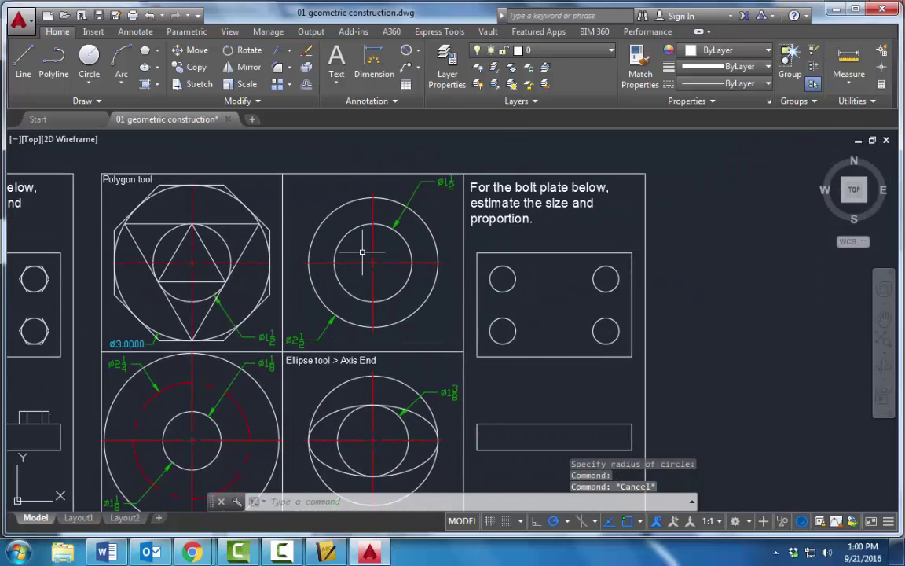
scroll(362, 251, "up", 2)
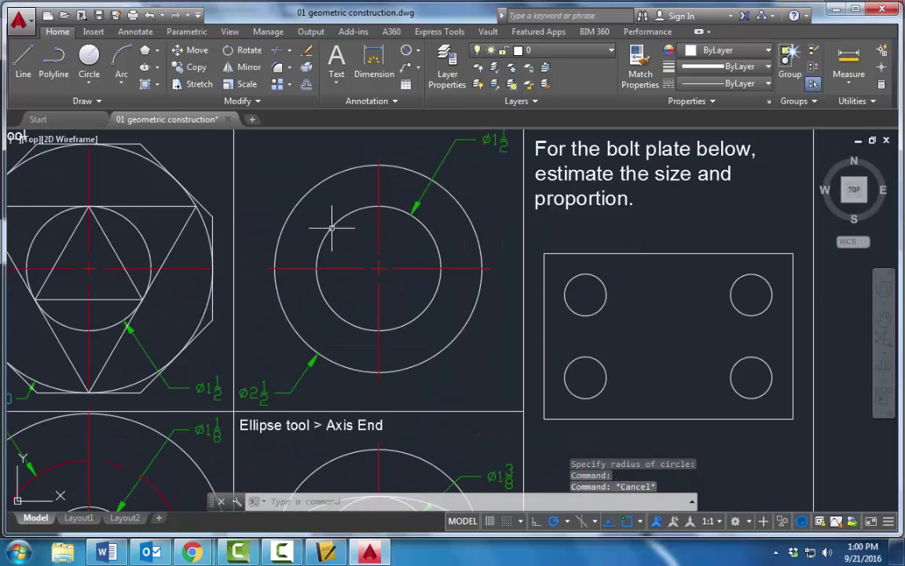
left_click(146, 51)
key("Return")
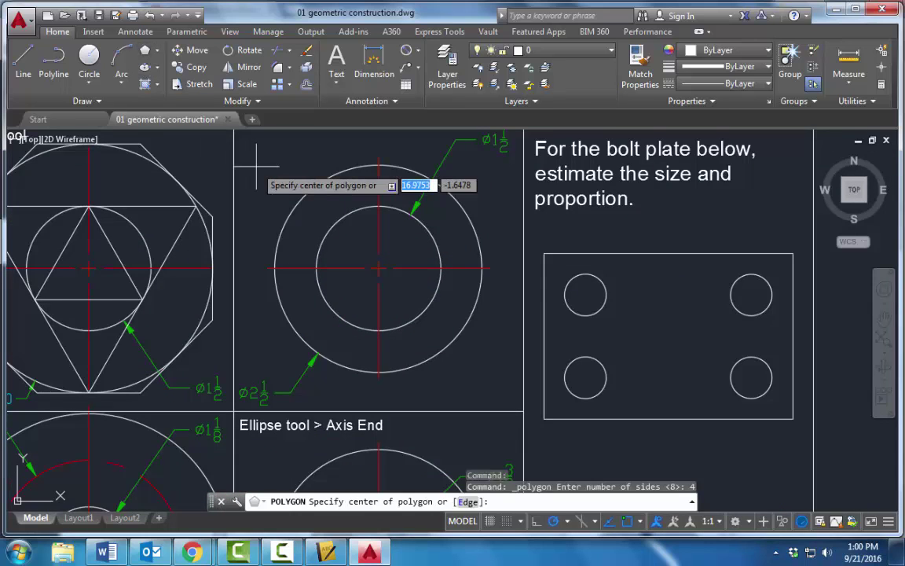
left_click(378, 268)
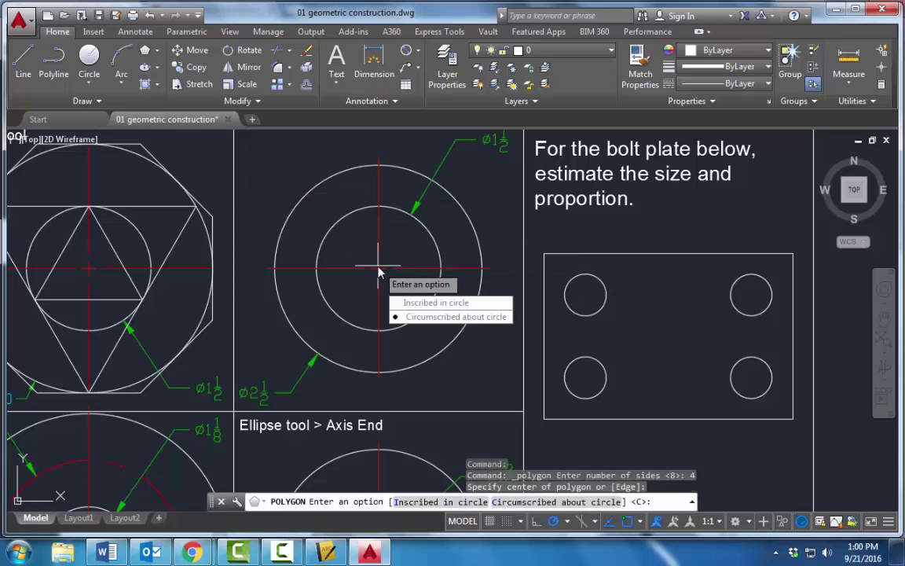
left_click(410, 303)
left_click(378, 206)
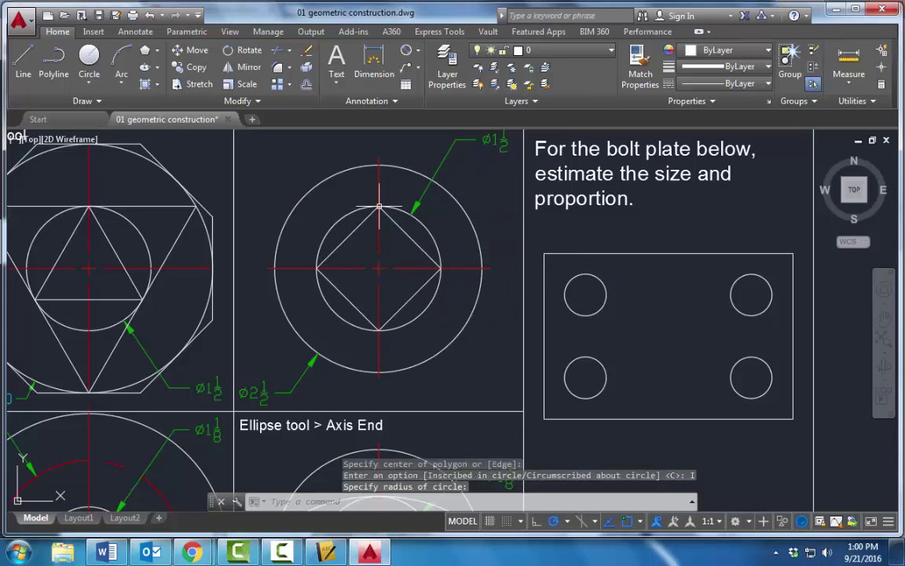
Step: Draw a 4-sided polygon circumscribed about the Ø2-1/2 circle in the same box, centred on the circle
left_click(145, 51)
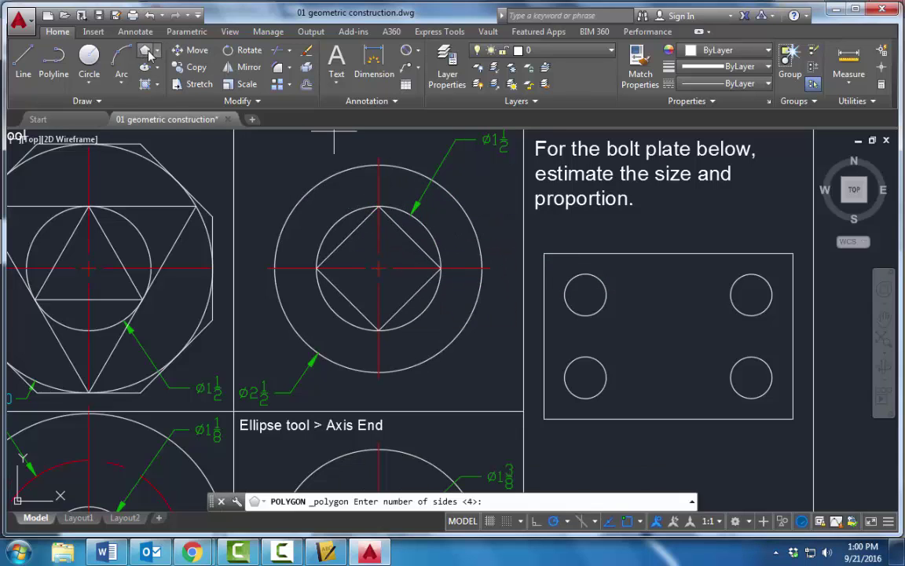
key("Return")
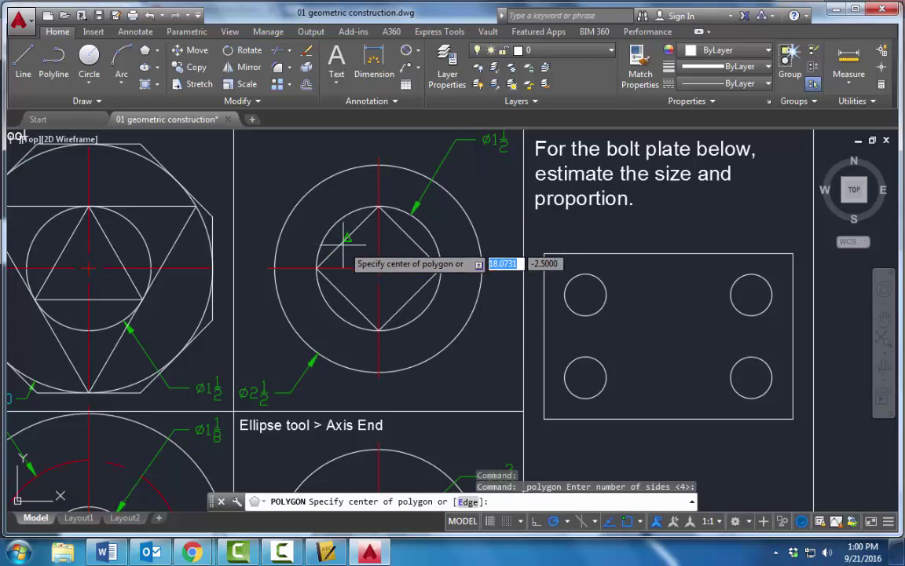
left_click(379, 268)
left_click(459, 323)
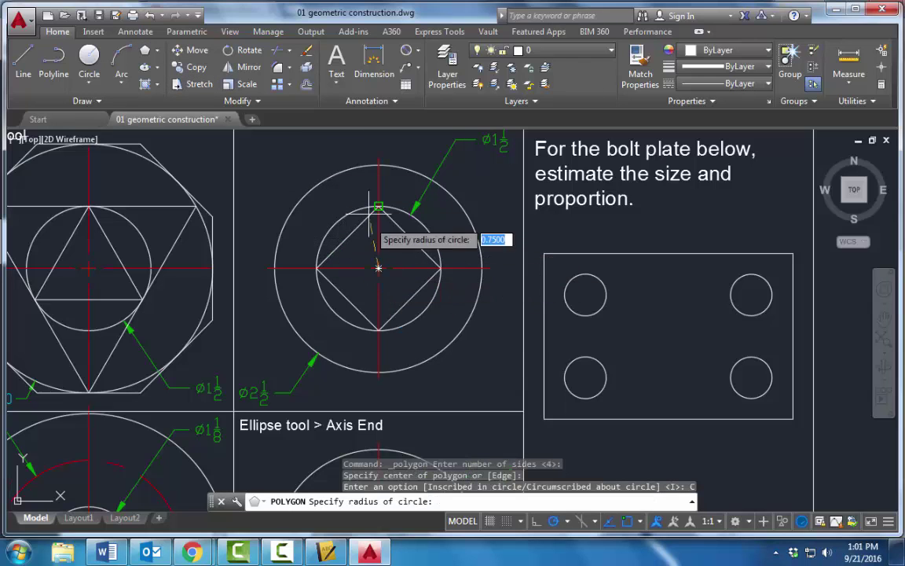
Step: Compare the unfinished box below the Polygon tool box with the 2-Point Circle construction on the completed sheet
scroll(292, 233, "down", 2)
scroll(293, 234, "down", 2)
middle_click_drag(263, 277, 448, 203)
scroll(379, 308, "up", 4)
mouse_move(424, 263)
middle_mouse_down()
mouse_move(357, 343)
mouse_move(320, 245)
mouse_move(306, 285)
middle_mouse_up()
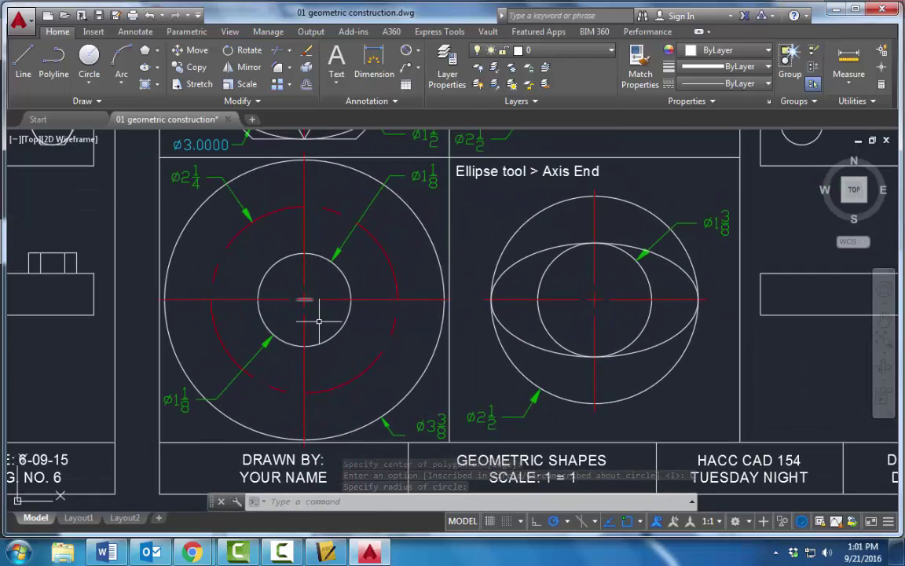
scroll(228, 301, "down", 4)
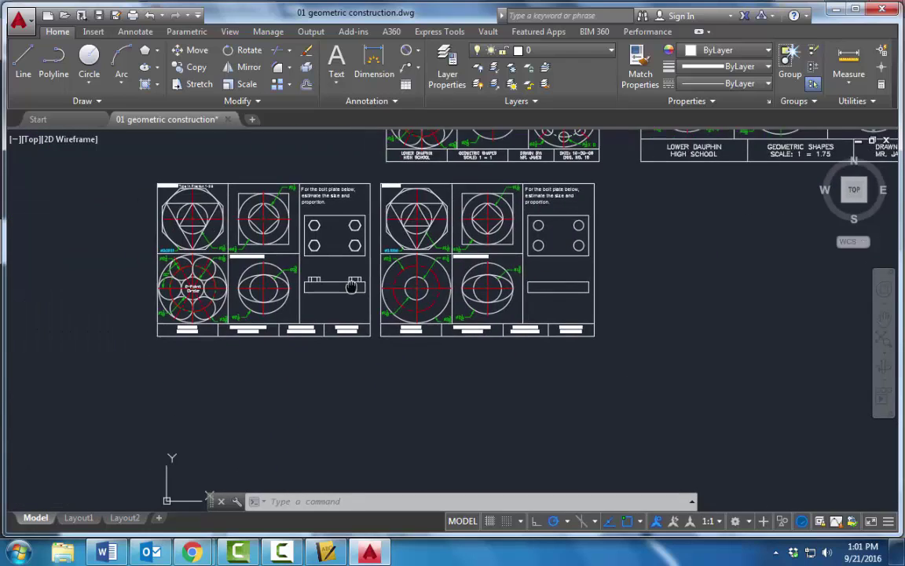
scroll(151, 285, "up", 5)
scroll(296, 309, "up", 2)
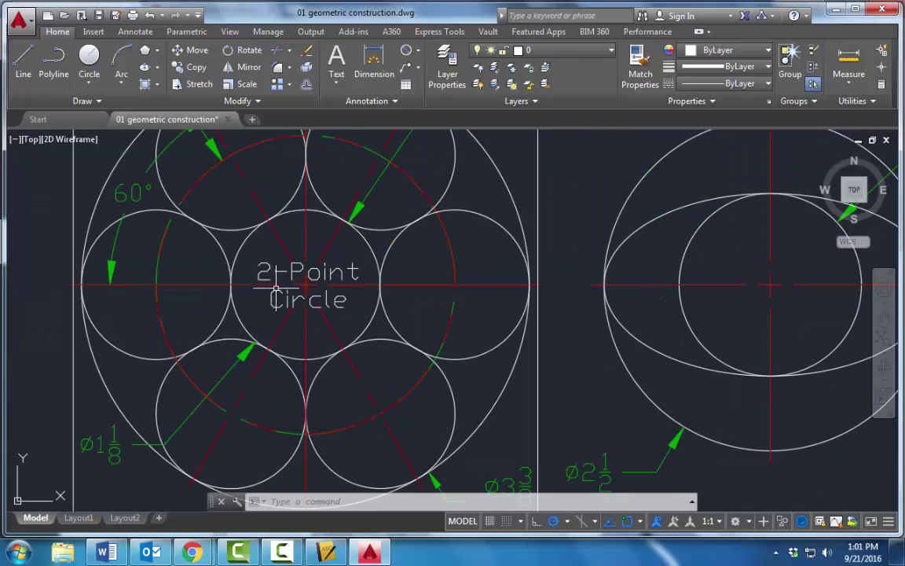
Step: On the unfinished sheet, draw a 2-point circle from the inner Ø1-1/8 circle's top quadrant to the Ø3-3/8 circle's top quadrant
scroll(322, 282, "down", 4)
mouse_move(561, 305)
middle_mouse_down()
mouse_move(254, 340)
mouse_move(52, 317)
middle_mouse_up()
scroll(389, 259, "up", 2)
middle_click_drag(390, 260, 366, 297)
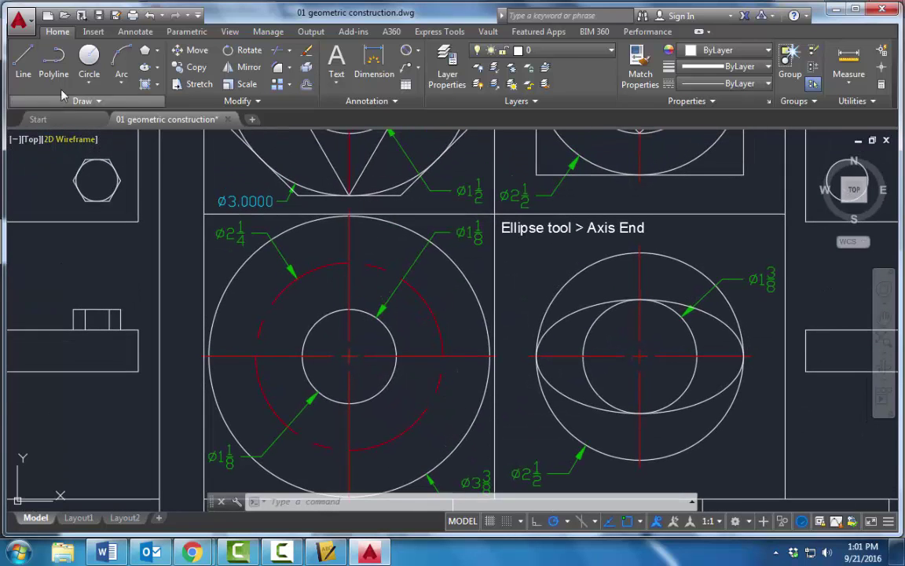
left_click(89, 78)
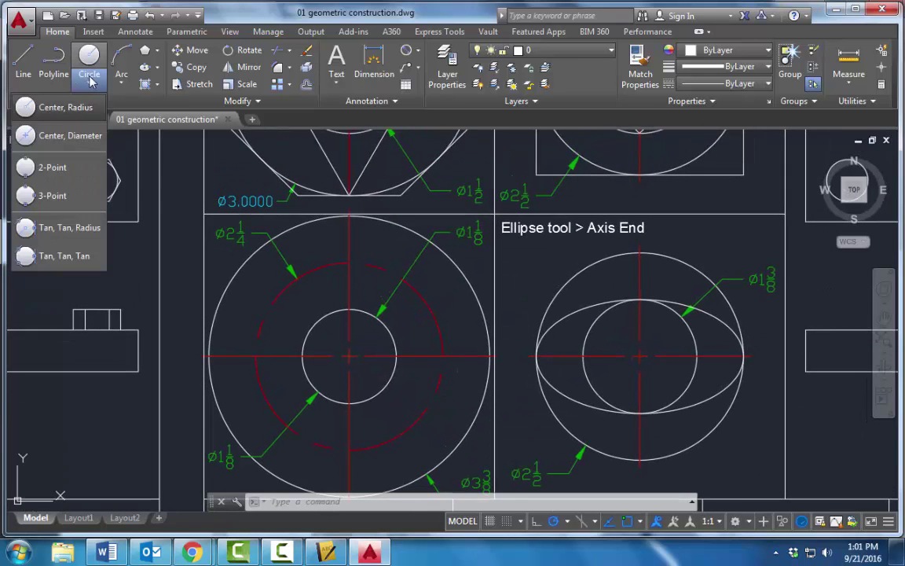
left_click(47, 170)
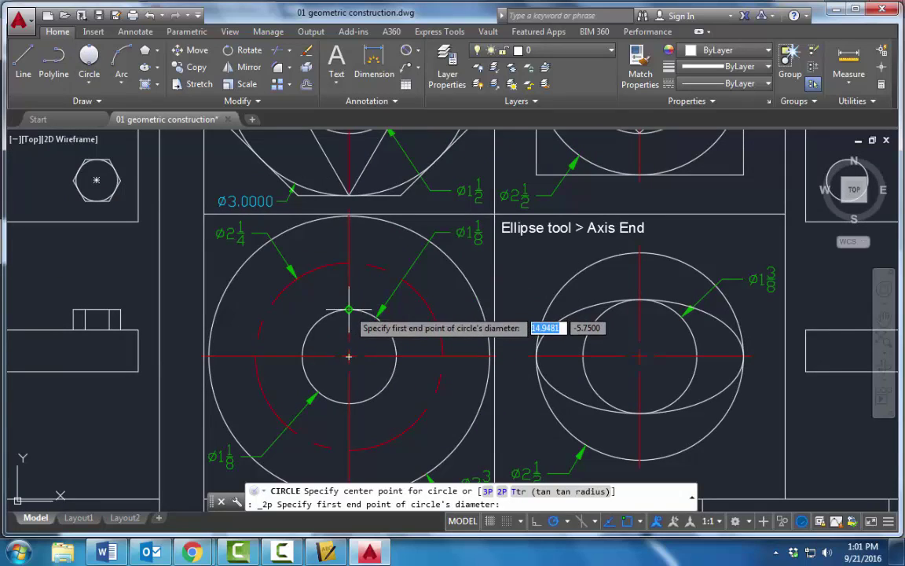
left_click(349, 310)
left_click(349, 217)
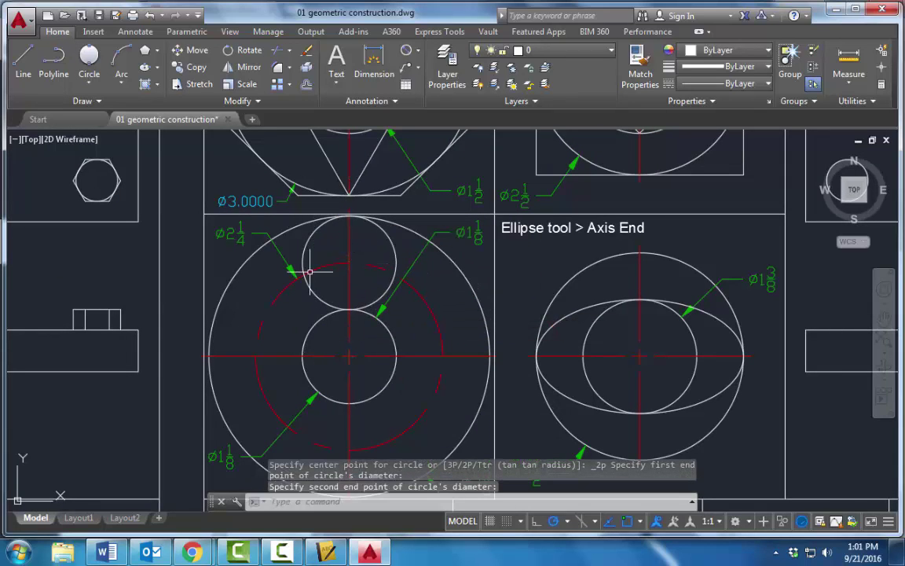
Step: Polar-array the new circle about the centre of the concentric circles with 6 items filling 360 degrees
middle_click_drag(323, 258, 370, 228)
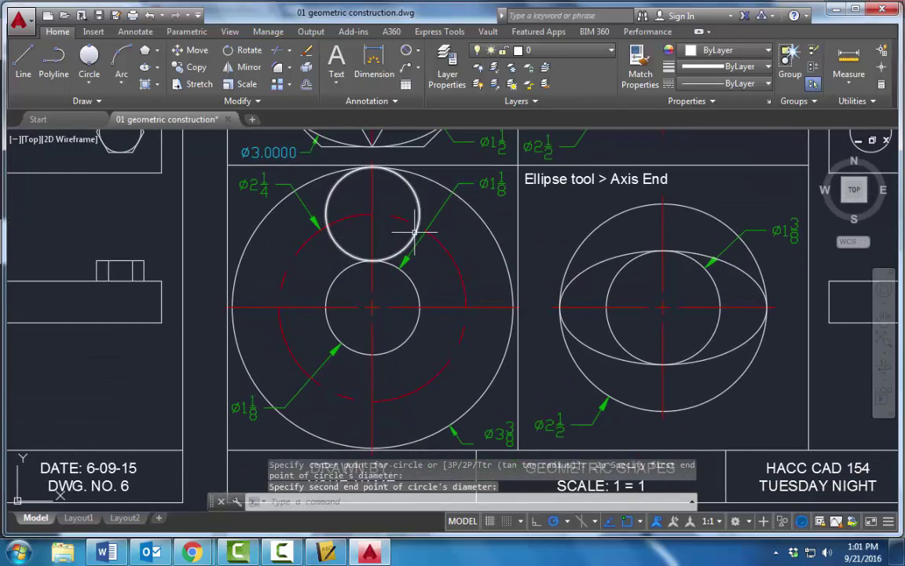
left_click(291, 85)
left_click(224, 154)
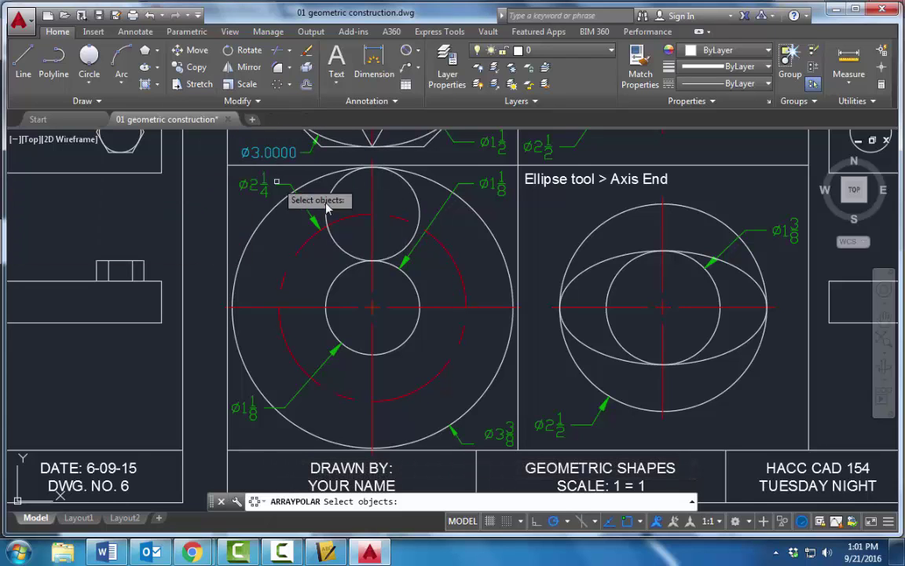
left_click(417, 195)
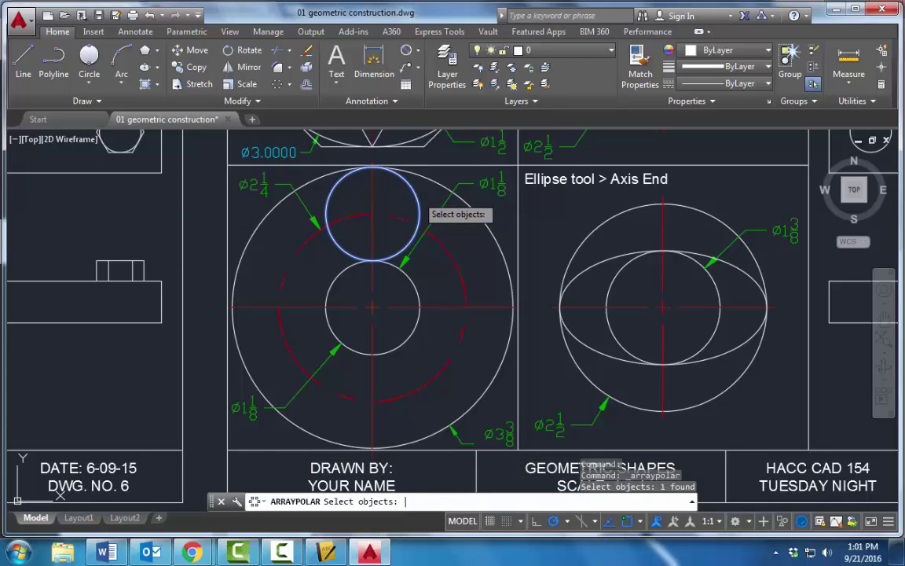
key("Return")
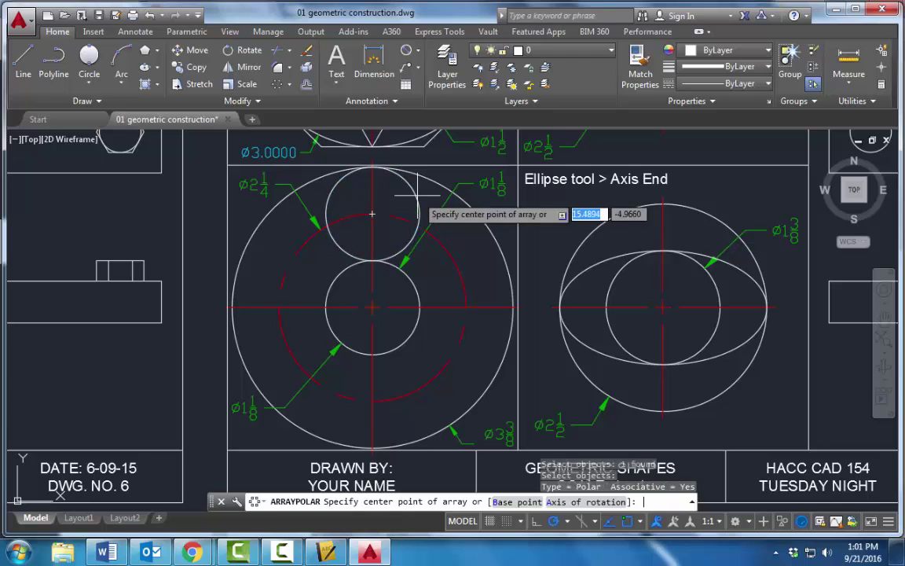
left_click(371, 307)
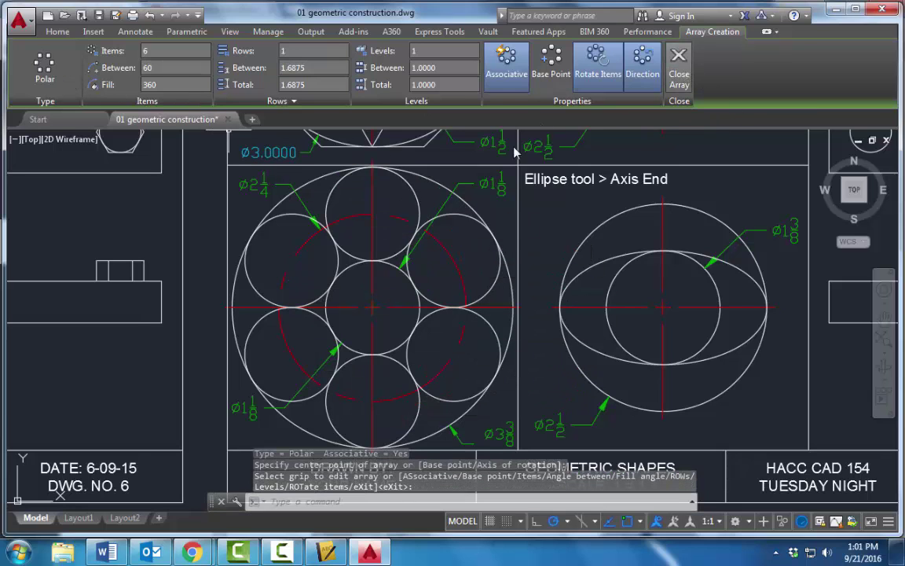
left_click(681, 69)
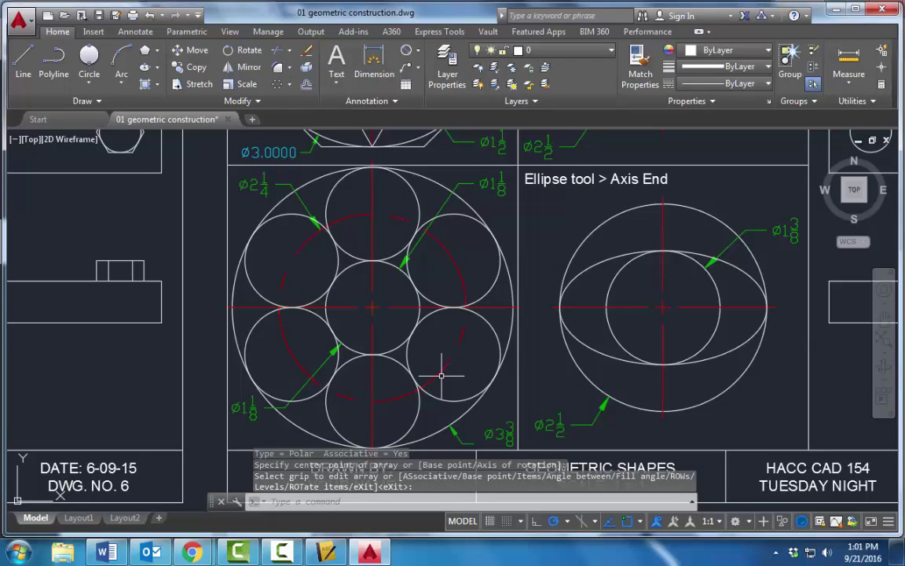
Step: Erase the existing ellipse in the Ellipse tool > Axis End box
middle_click_drag(556, 277, 325, 277)
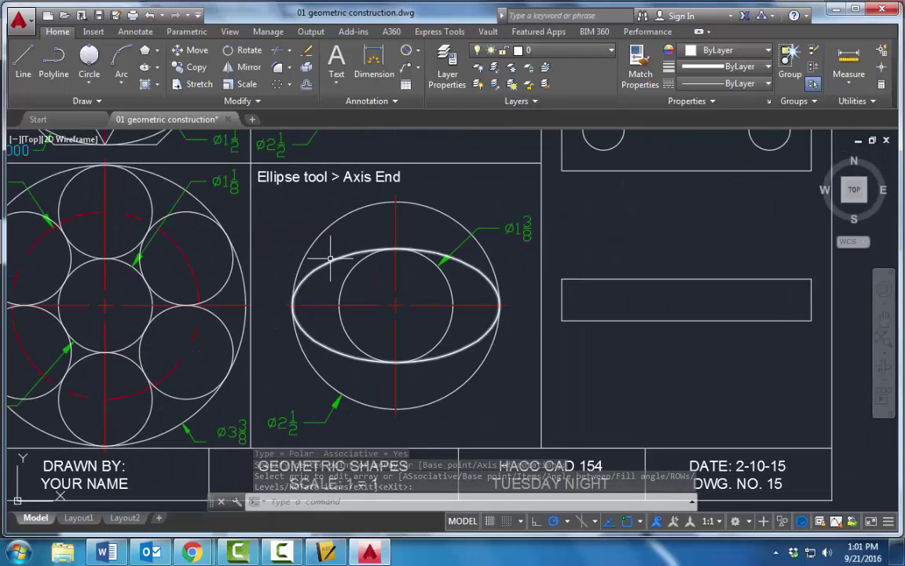
left_click(330, 258)
key("Delete")
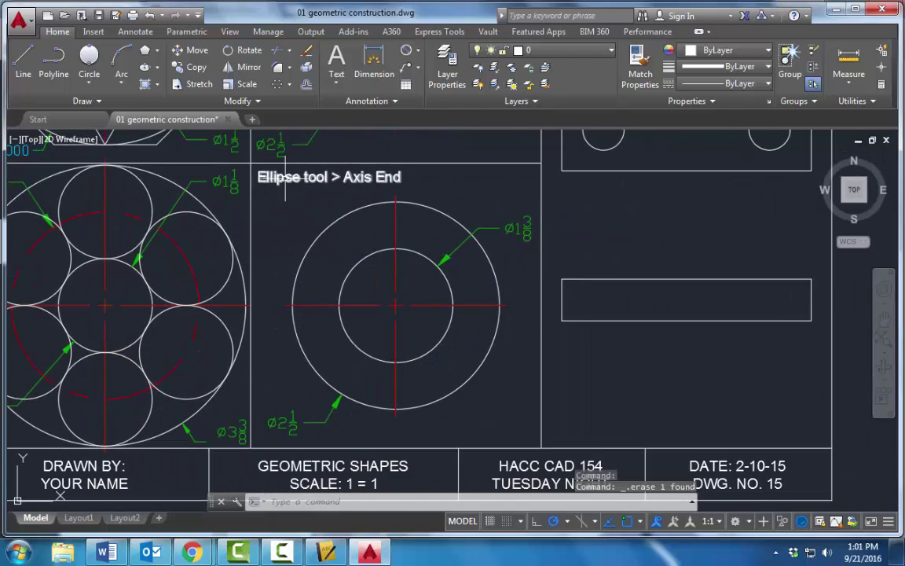
Step: Draw an Axis, End ellipse between the Ø2-1/2 circle's left and right quadrants, reaching the Ø1-3/8 circle's top quadrant
left_click(157, 68)
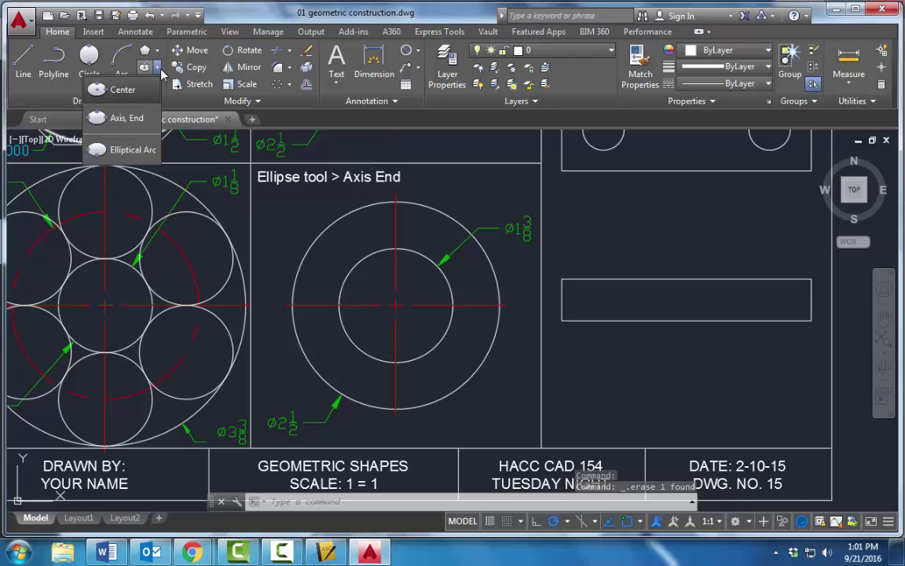
left_click(126, 117)
left_click(292, 305)
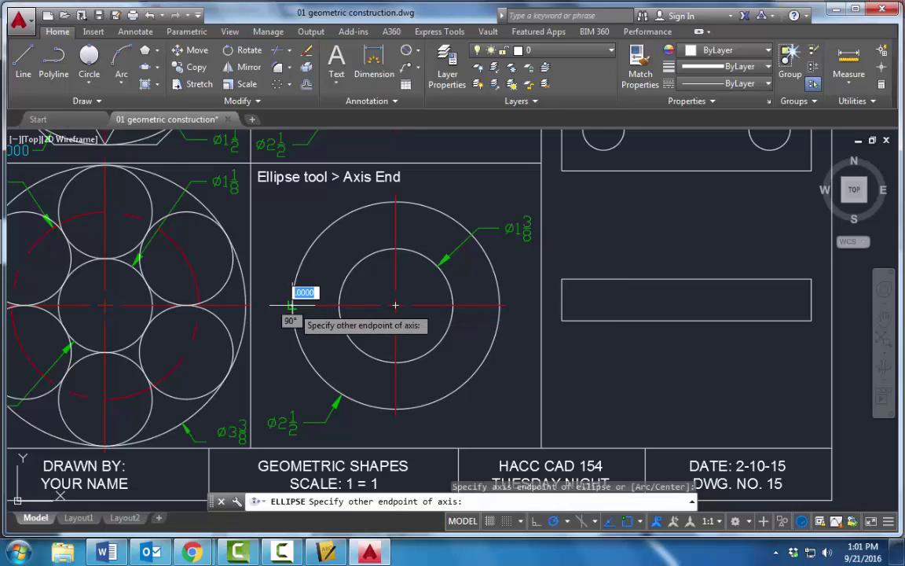
left_click(499, 305)
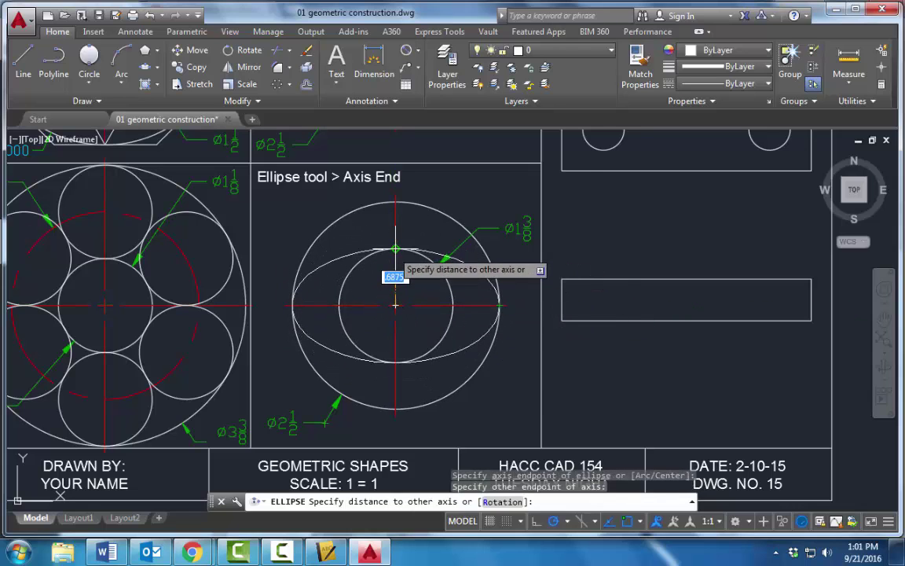
left_click(395, 250)
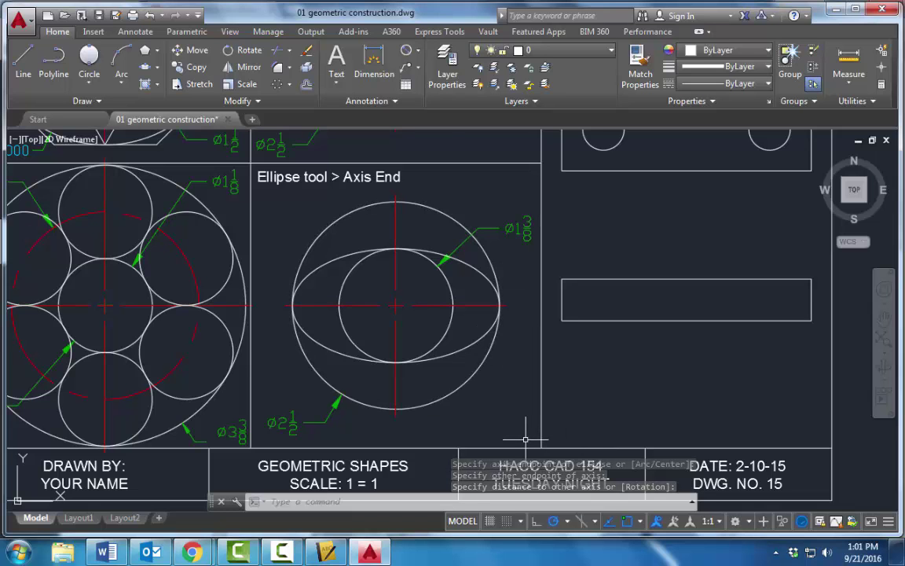
Step: Following the completed bolt plate, draw a 6-sided polygon circumscribed about the unfinished plate's upper-left circle, with a side tangent at its top quadrant
scroll(525, 440, "down", 4)
middle_click_drag(251, 402, 384, 393)
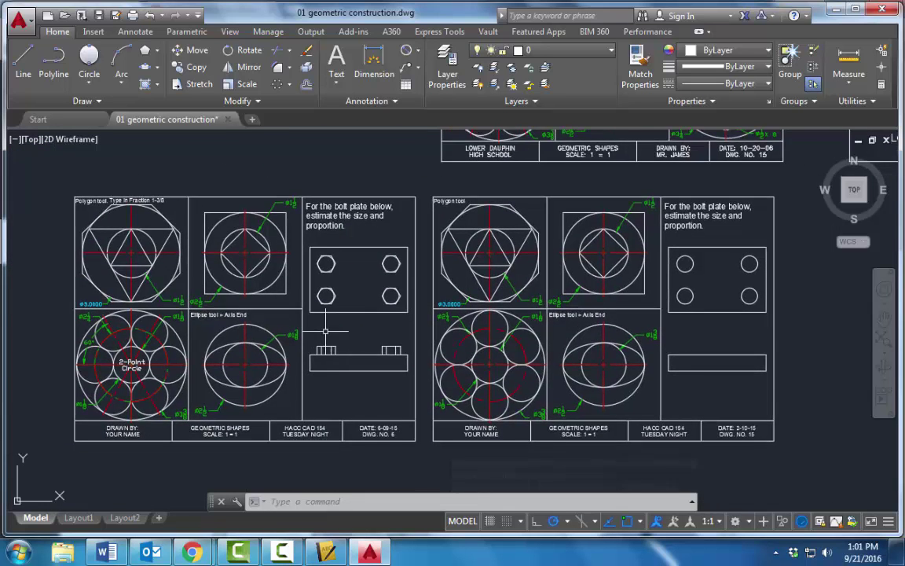
scroll(323, 319, "up", 6)
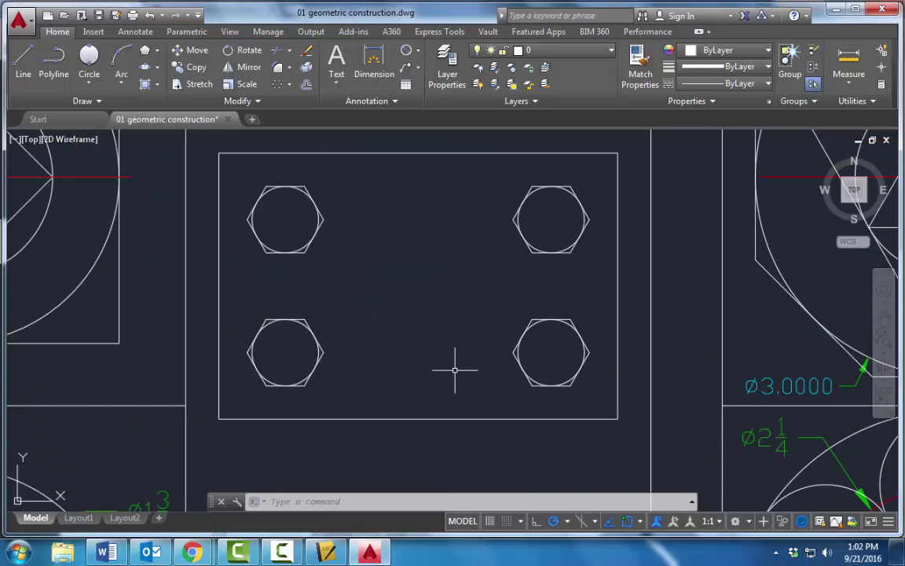
scroll(455, 370, "down", 2)
middle_click_drag(798, 360, 9, 315)
middle_click_drag(452, 256, 302, 253)
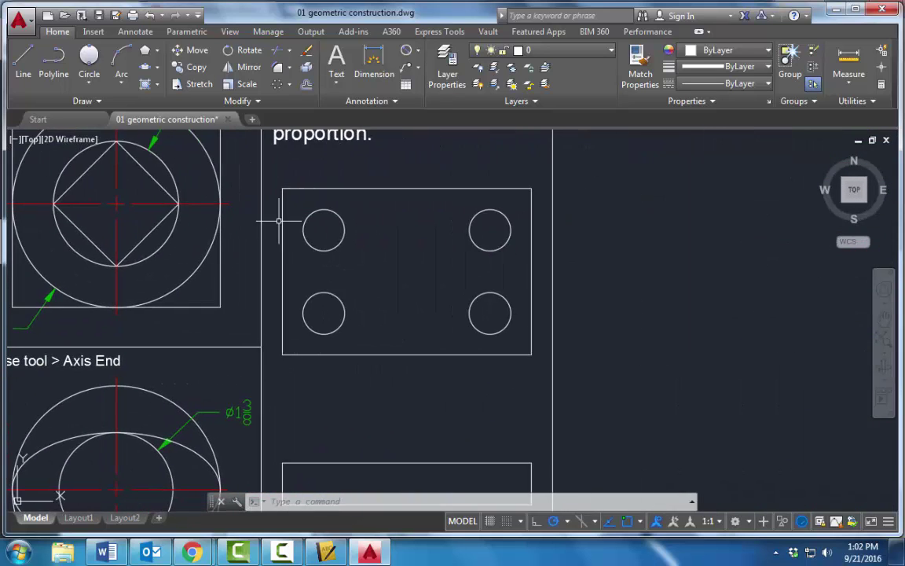
left_click(145, 52)
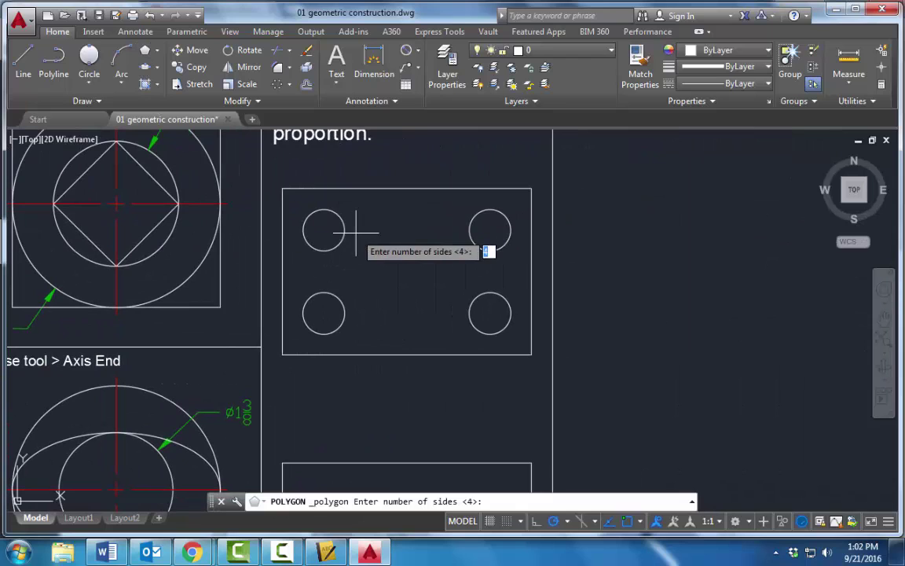
type("6")
key("Return")
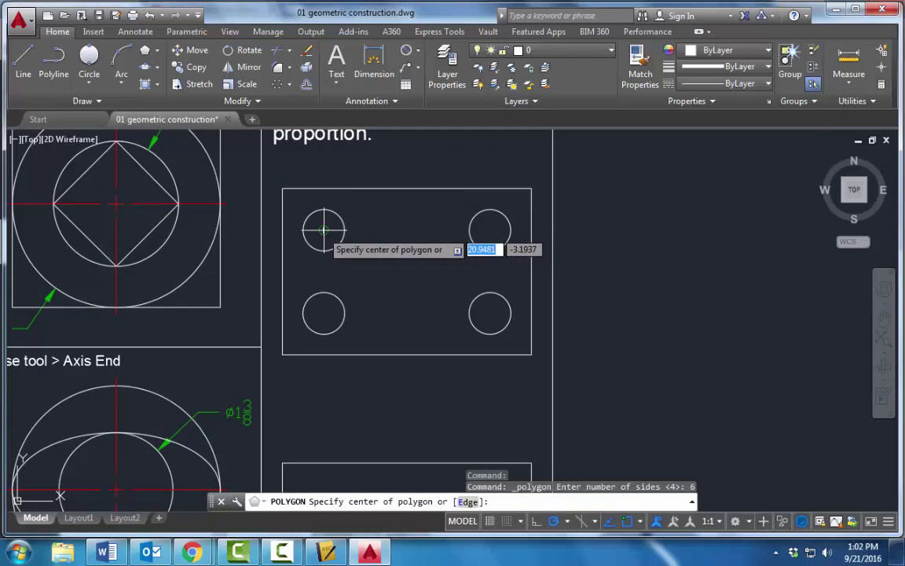
left_click(323, 230)
left_click(351, 281)
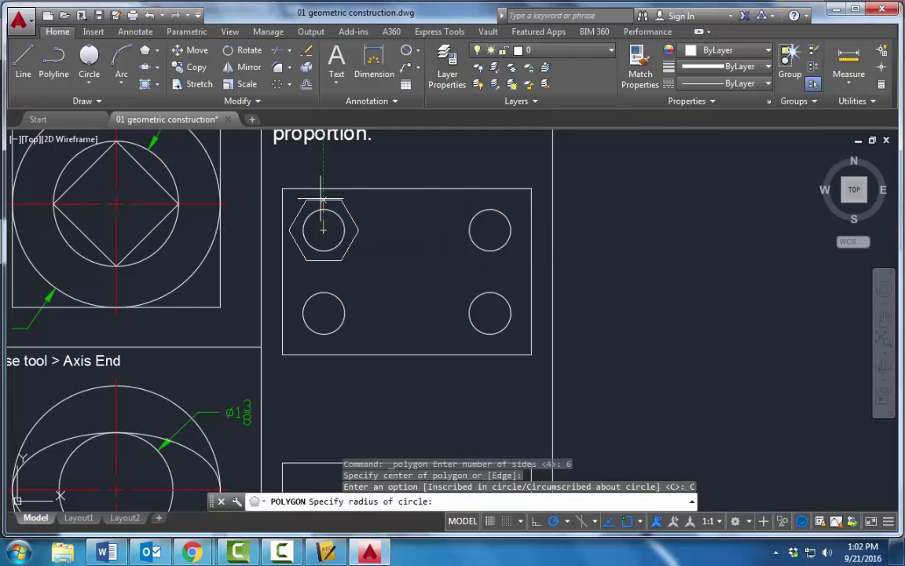
left_click(323, 209)
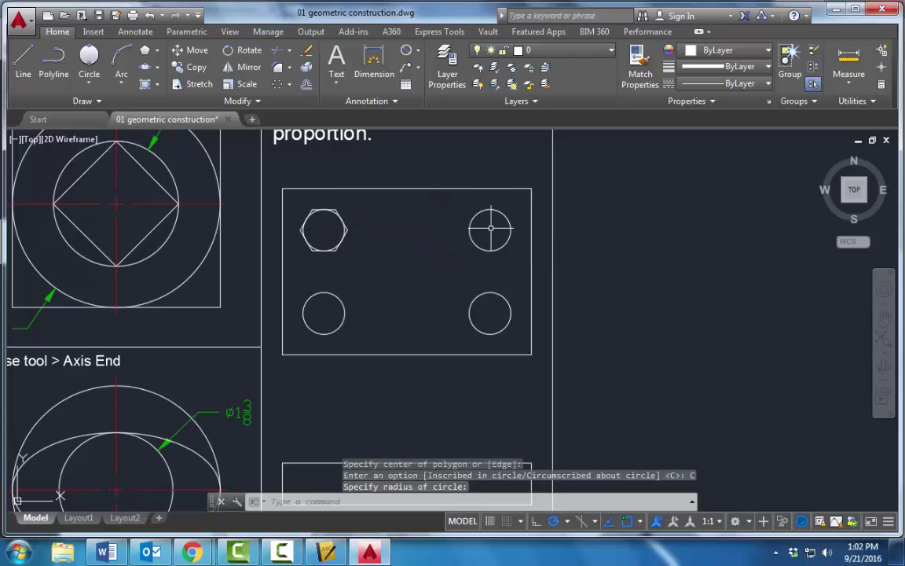
Step: Draw a 6-sided polygon circumscribed about the plate's upper-right circle, with a side tangent at its top quadrant
key("Return")
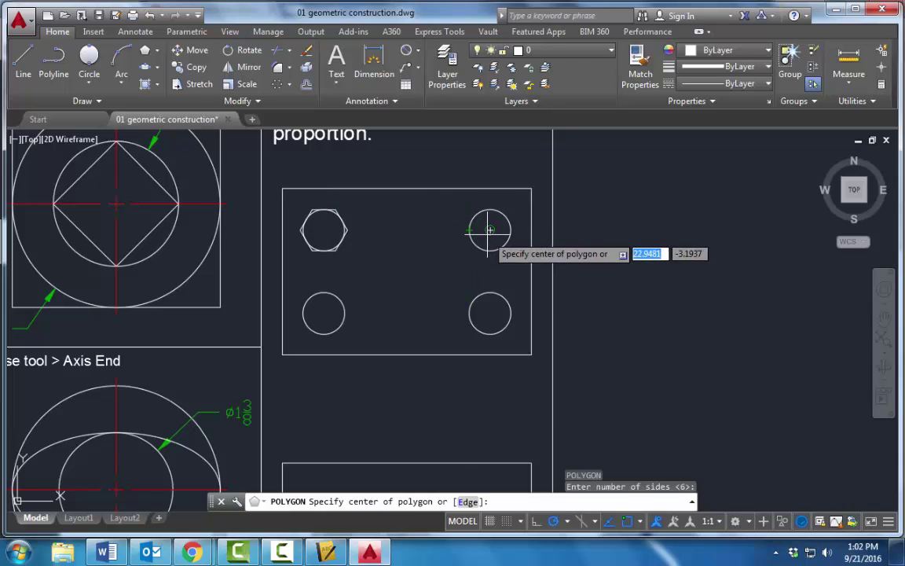
left_click(490, 232)
key("Return")
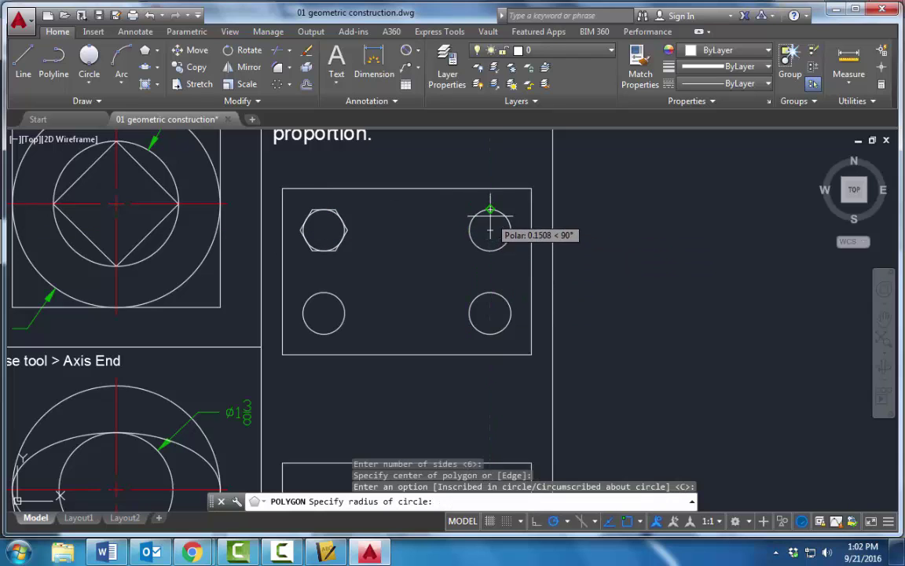
left_click(489, 209)
key("Return")
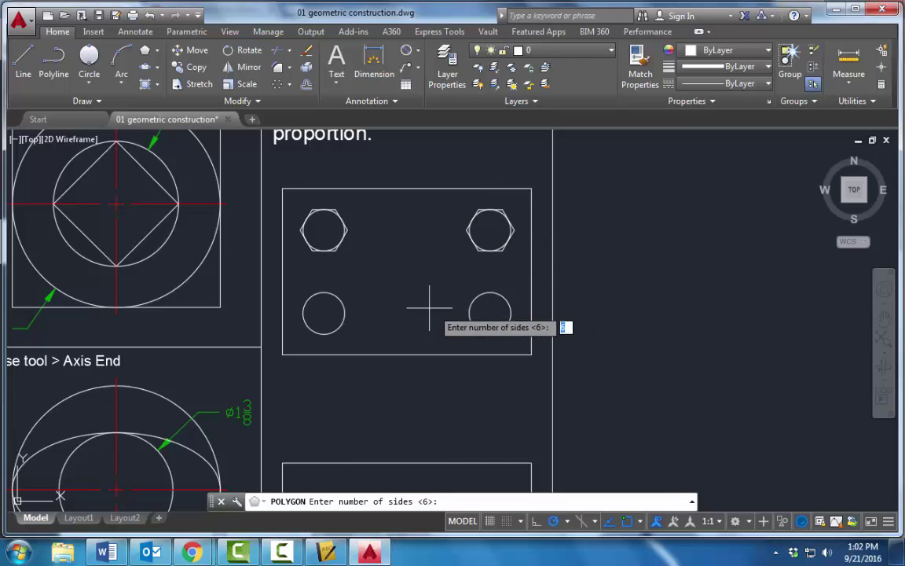
key("Escape")
mouse_move(323, 297)
middle_mouse_down()
mouse_move(415, 189)
mouse_move(385, 206)
middle_mouse_up()
left_click(23, 63)
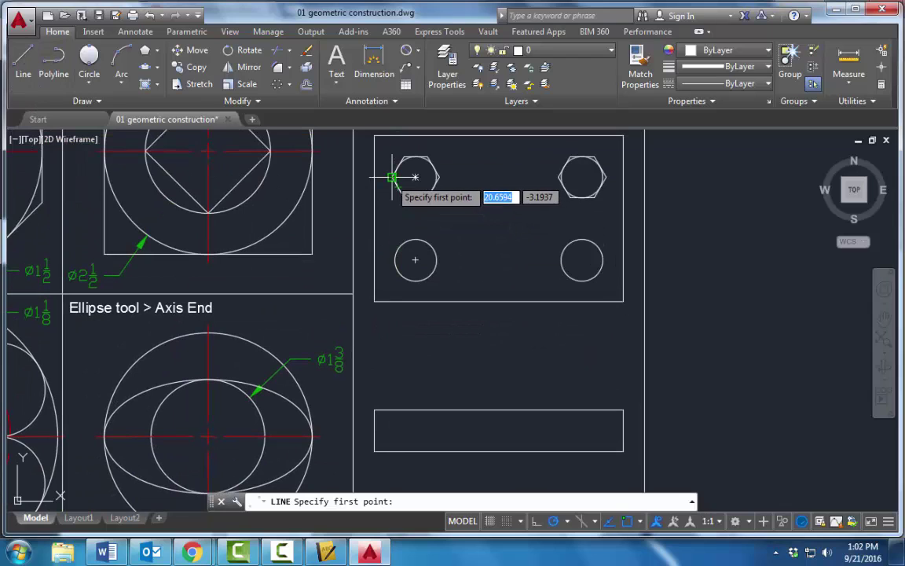
key("Escape")
Step: Copy the plate's upper-left hexagon from its circle's centre to the centres of the lower-left and lower-right circles
type("ct ")
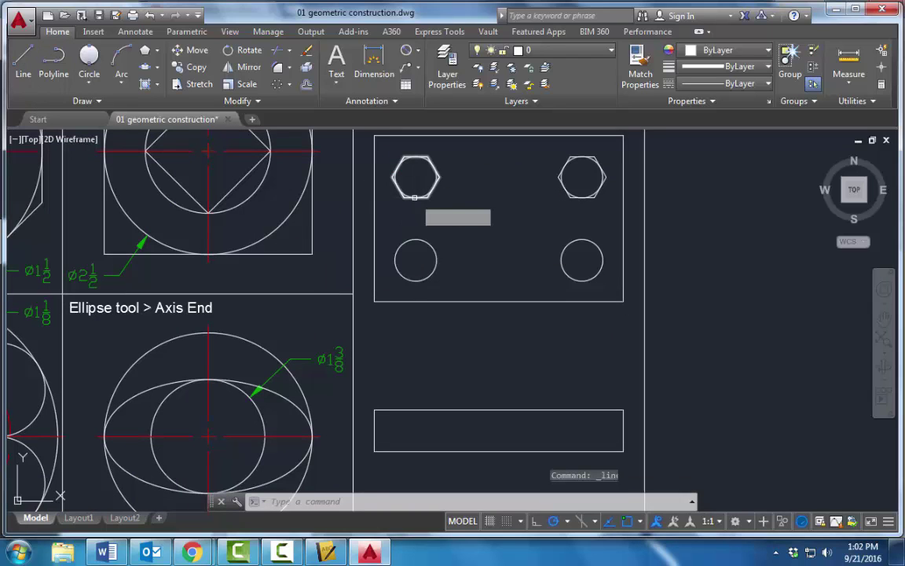
type("o")
key("Return")
left_click(439, 179)
key("Return")
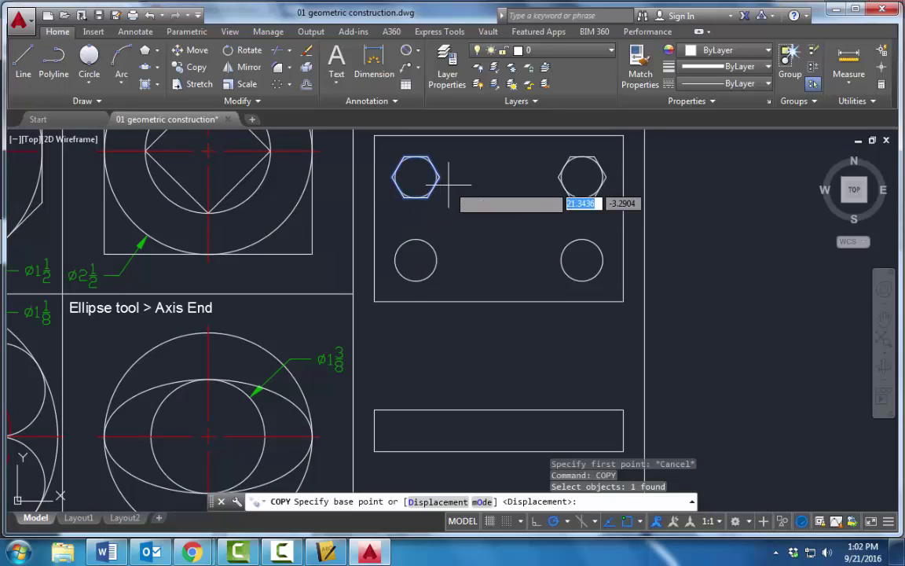
left_click(415, 178)
left_click(415, 260)
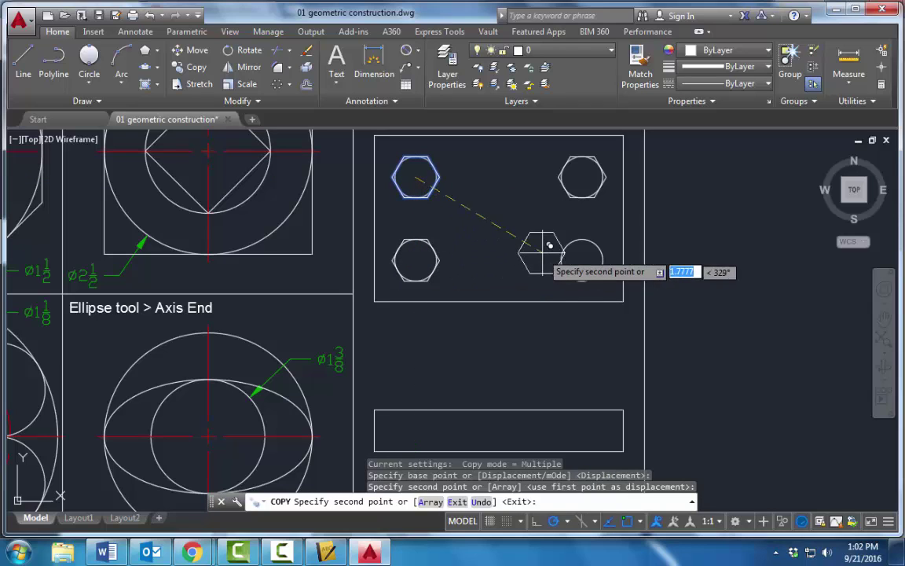
left_click(582, 260)
key("Escape")
Step: Draw vertical projection lines from the lower-left hexagon's left and bottom-left vertices down to the top edge of the side-view rectangle
left_click(25, 56)
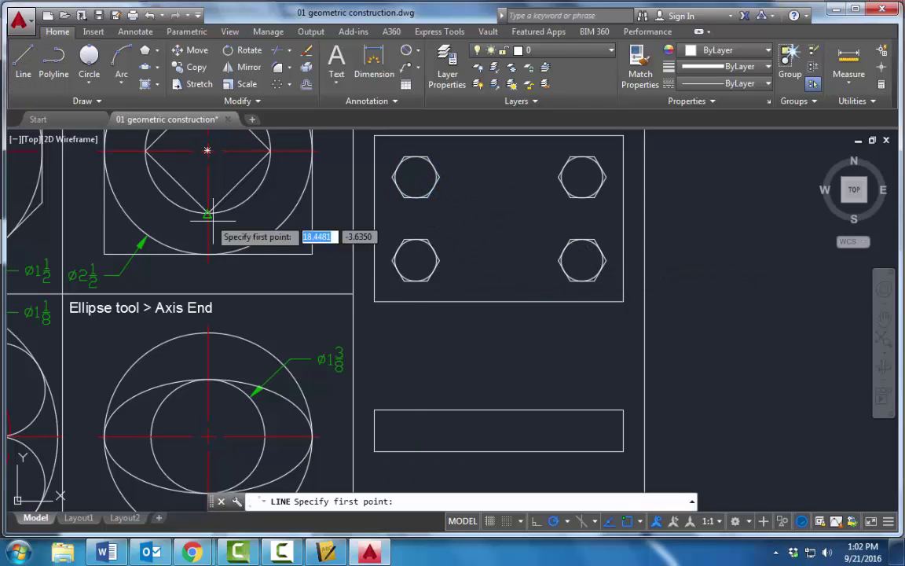
left_click(392, 260)
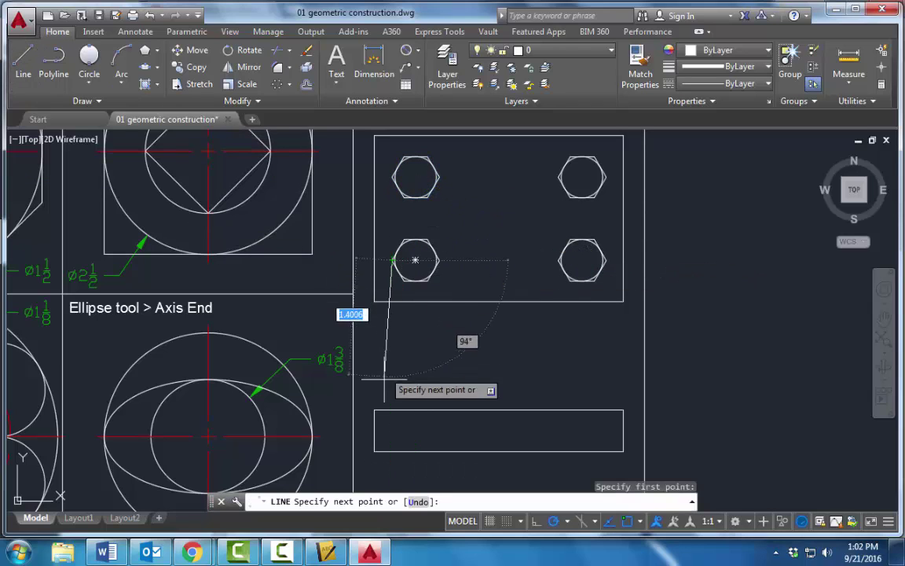
left_click(392, 409)
key("Return")
key("Return")
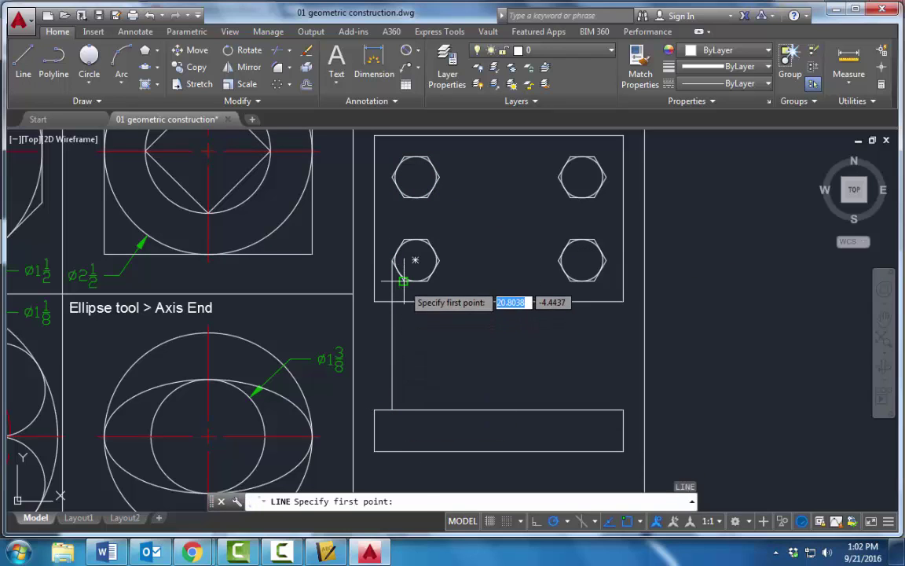
left_click(403, 409)
key("Escape")
Step: Project the lower-left hexagon's bottom-right and right vertices with vertical lines down to the side-view rectangle's top edge
key("Return")
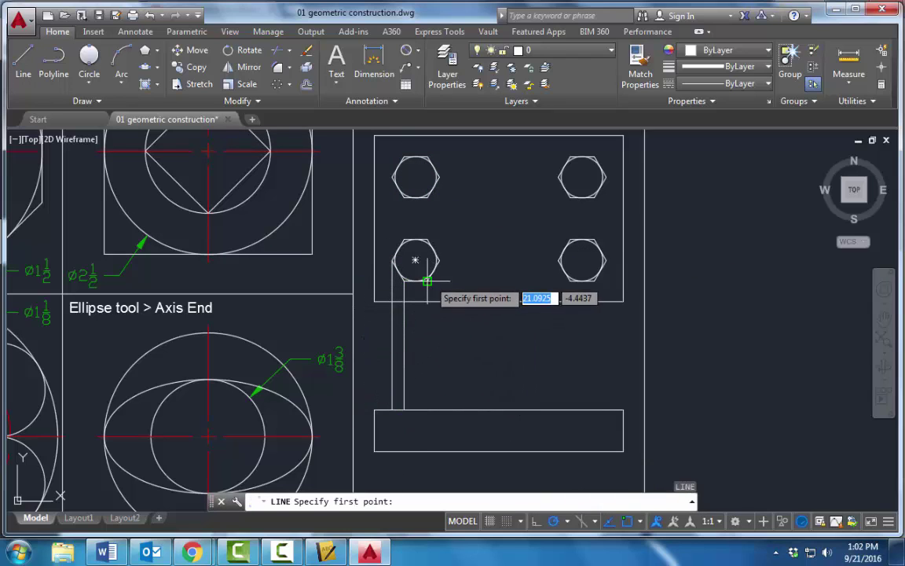
left_click(427, 280)
left_click(428, 409)
key("Return")
key("Return")
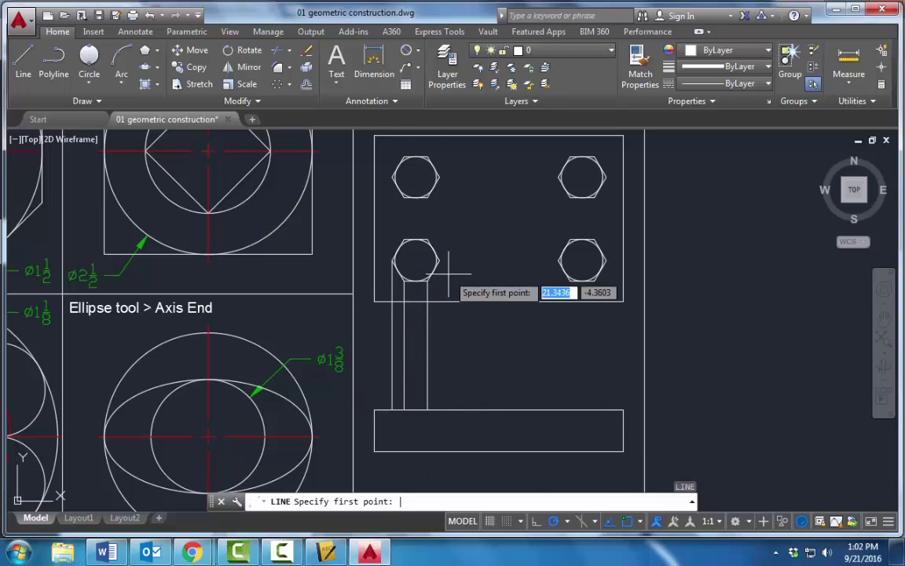
left_click(438, 260)
left_click(439, 410)
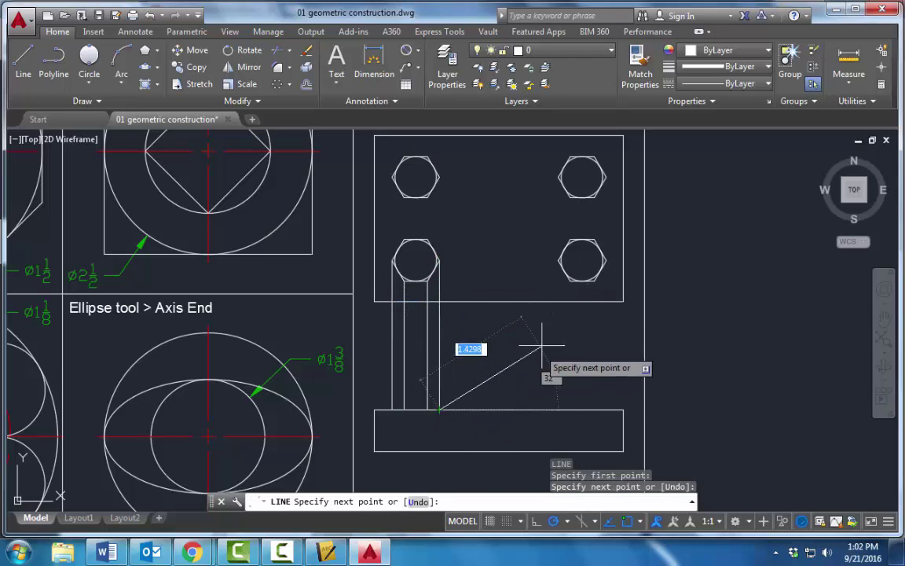
key("Return")
Step: Draw vertical projection lines from the lower-right hexagon's left and bottom-left vertices down to the side-view rectangle's top edge
key("Return")
left_click(559, 260)
left_click(556, 404)
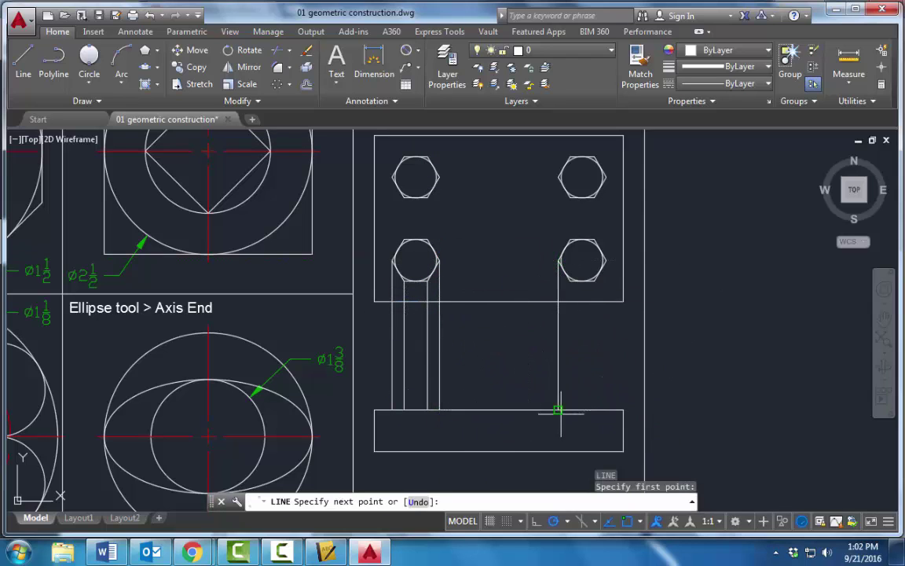
key("Return")
key("Return")
left_click(570, 278)
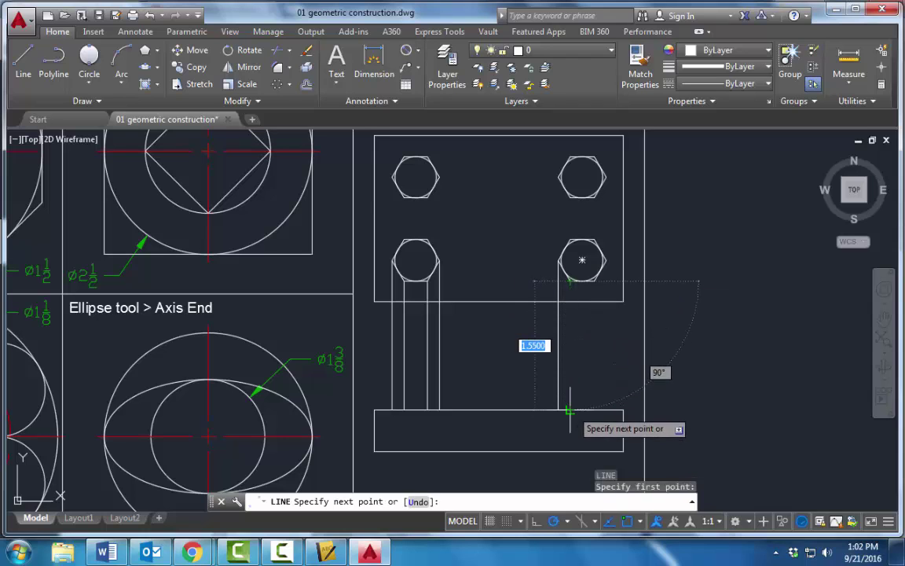
left_click(570, 410)
key("Return")
Step: Project the lower-right hexagon's bottom-right and right vertices with vertical lines down to the side-view rectangle's top edge
key("Return")
left_click(594, 280)
left_click(594, 409)
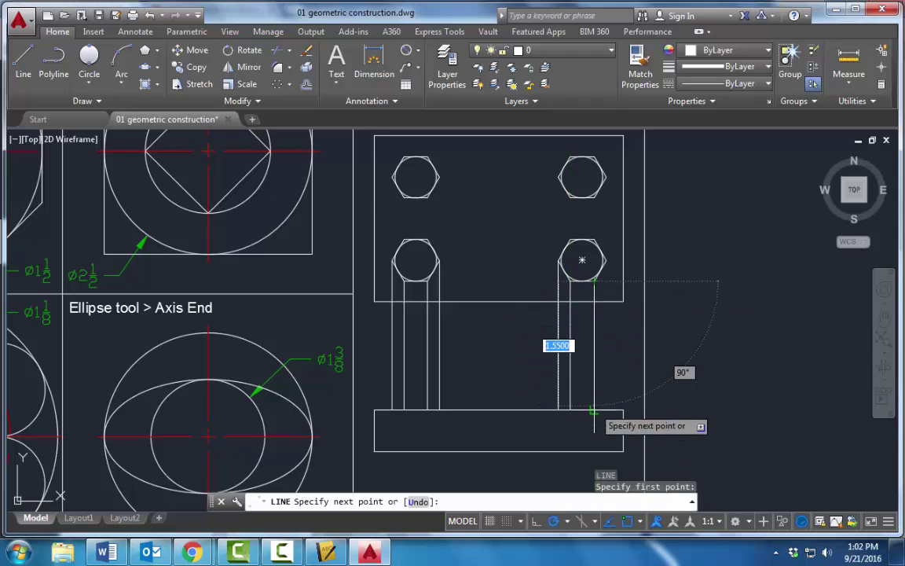
key("Return")
key("Return")
left_click(606, 261)
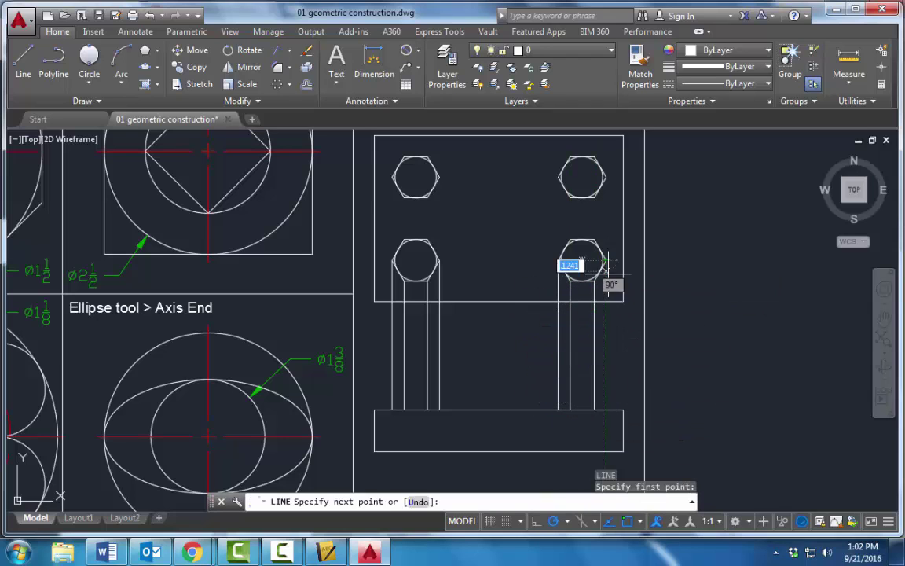
left_click(606, 409)
key("Return")
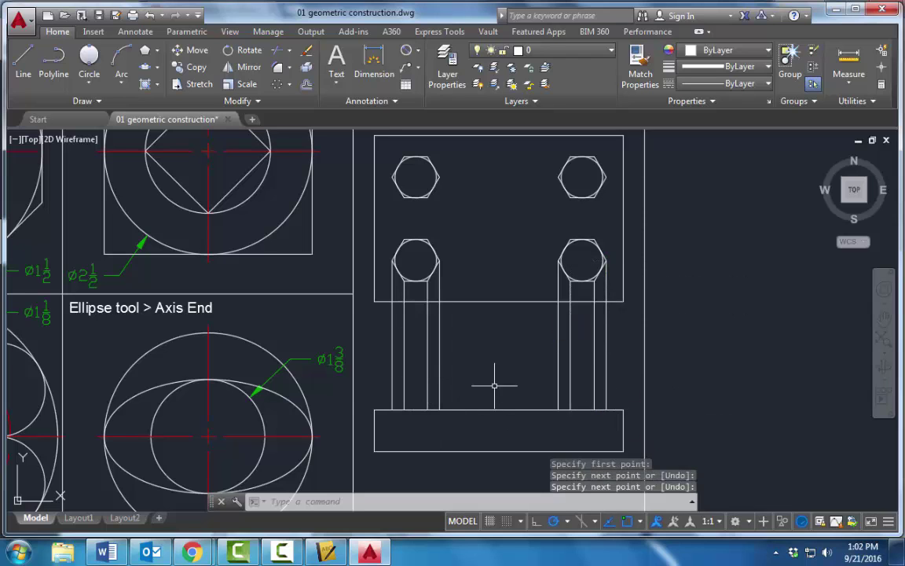
Step: Examine the bolt heads in the completed example's side view for comparison with the unfinished plate
mouse_move(494, 403)
middle_mouse_down()
mouse_move(461, 369)
mouse_move(402, 364)
middle_mouse_up()
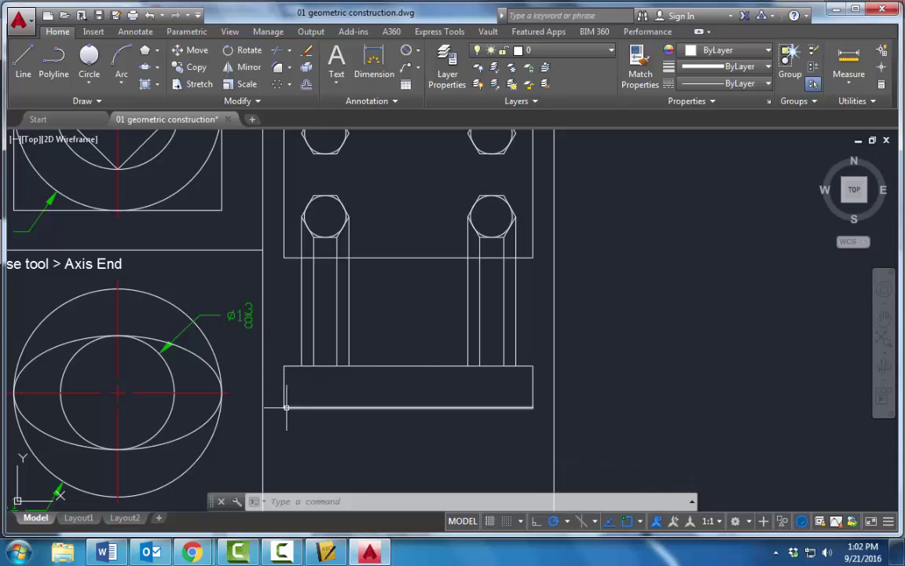
scroll(290, 389, "down", 5)
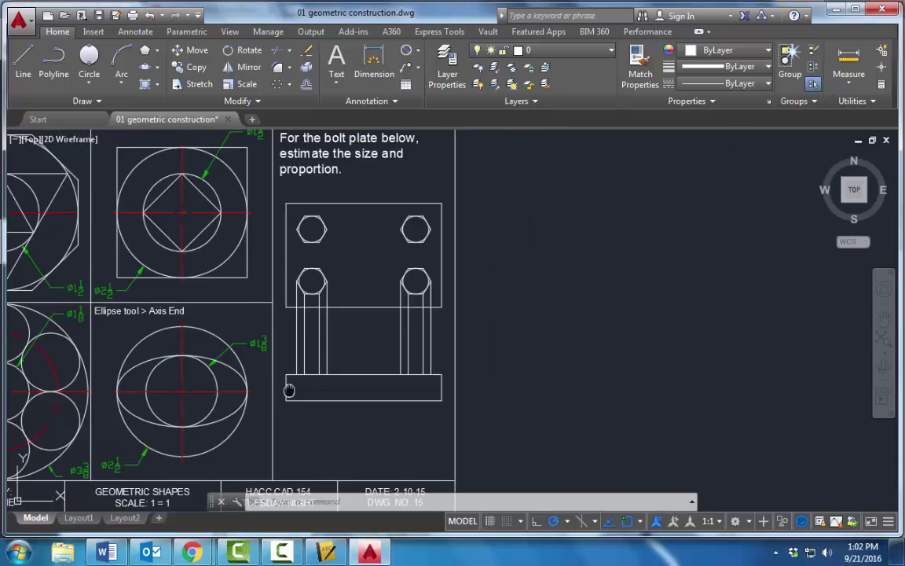
middle_click_drag(641, 318, 809, 318)
scroll(614, 318, "up", 6)
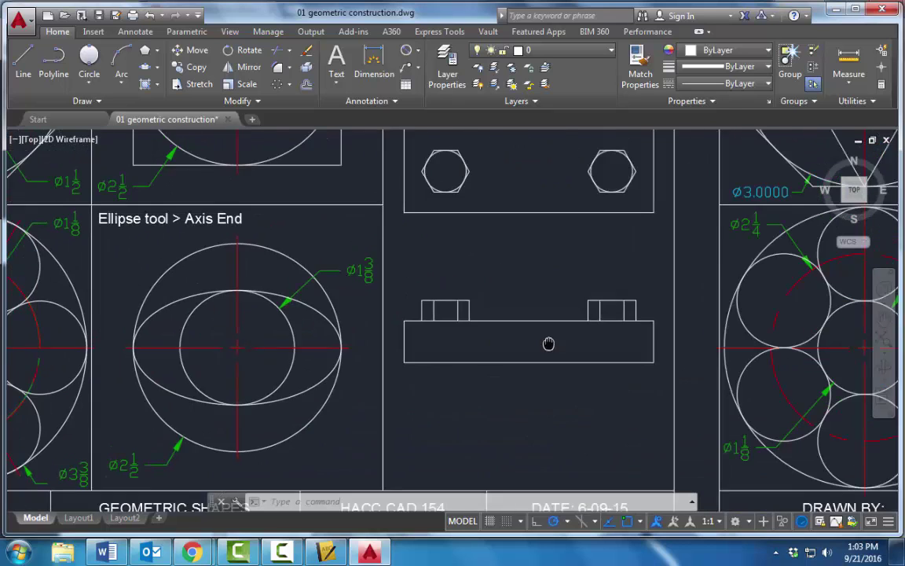
scroll(388, 311, "up", 1)
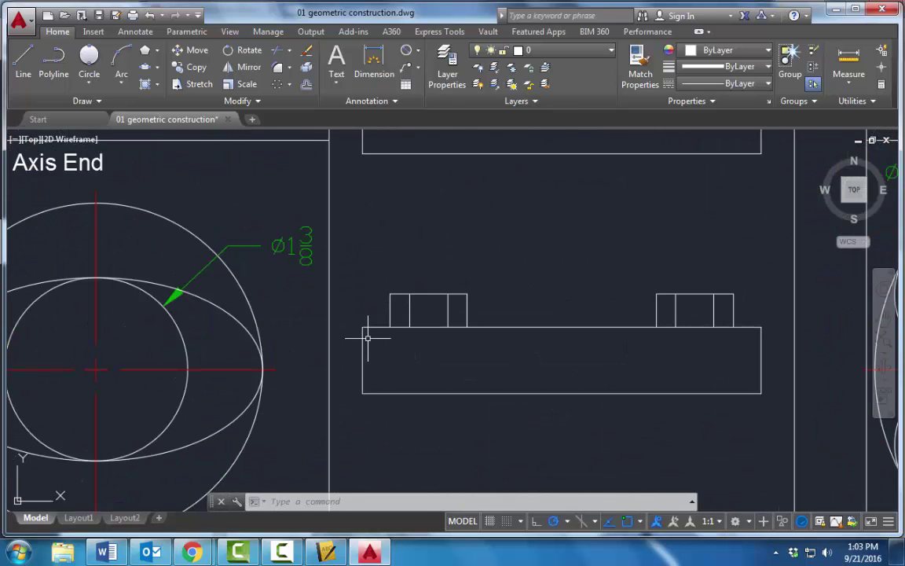
scroll(387, 364, "down", 5)
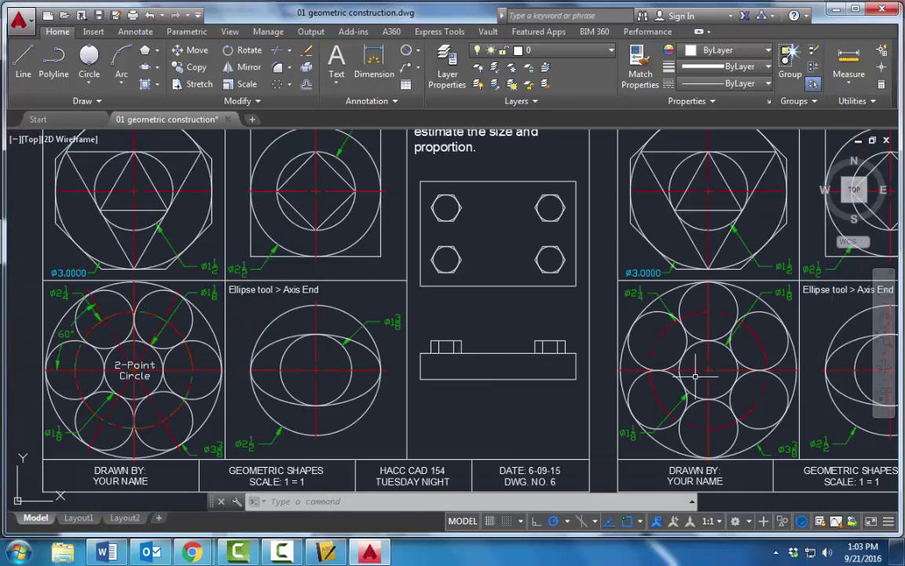
scroll(352, 304, "up", 5)
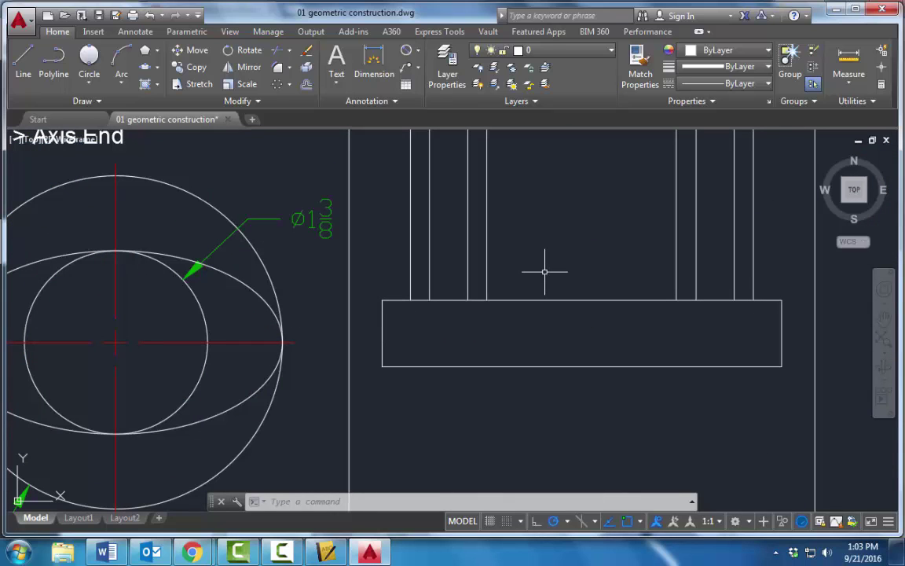
Step: Offset the side-view rectangle's top edge upward by .25 for the tops of the bolt heads
type("o")
key("Return")
type(".25")
key("Return")
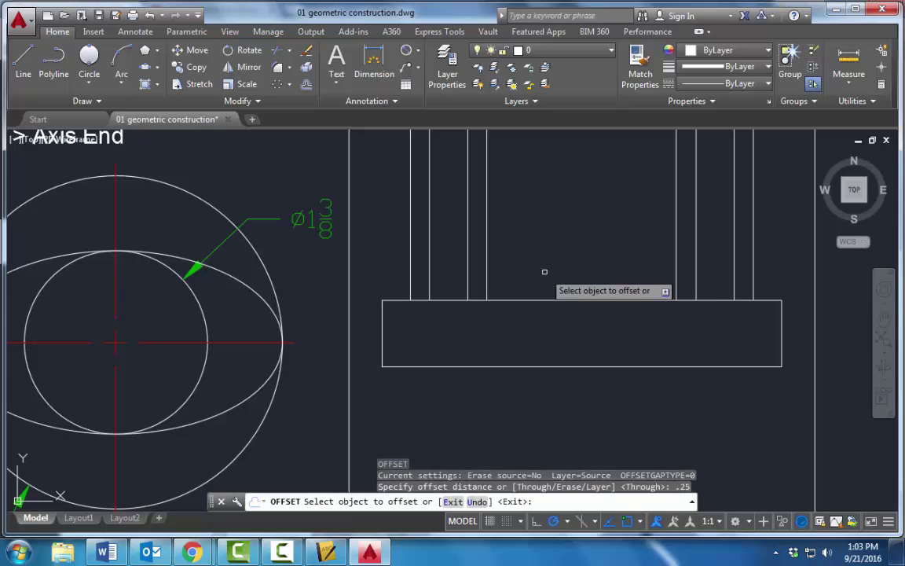
left_click(557, 302)
left_click(556, 233)
key("Escape")
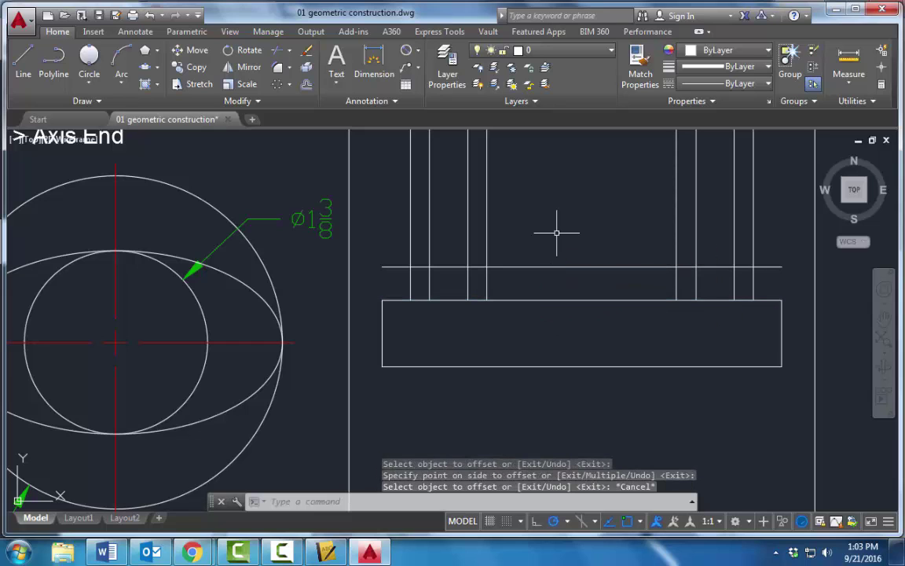
Step: Trim the offset line's outer ends and the portion between the bolts, keeping only the segments across the two bolt heads
type("tr")
key("Return")
key("Return")
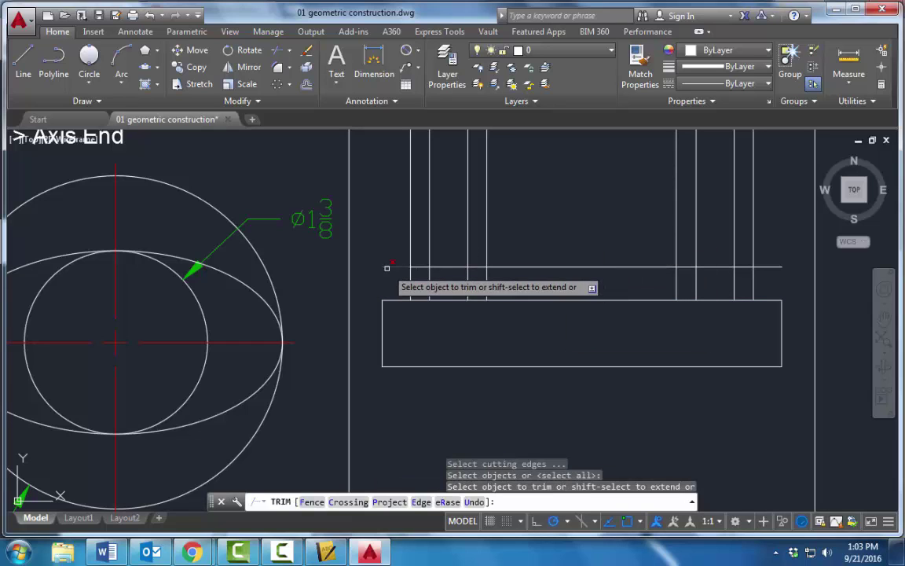
left_click(389, 267)
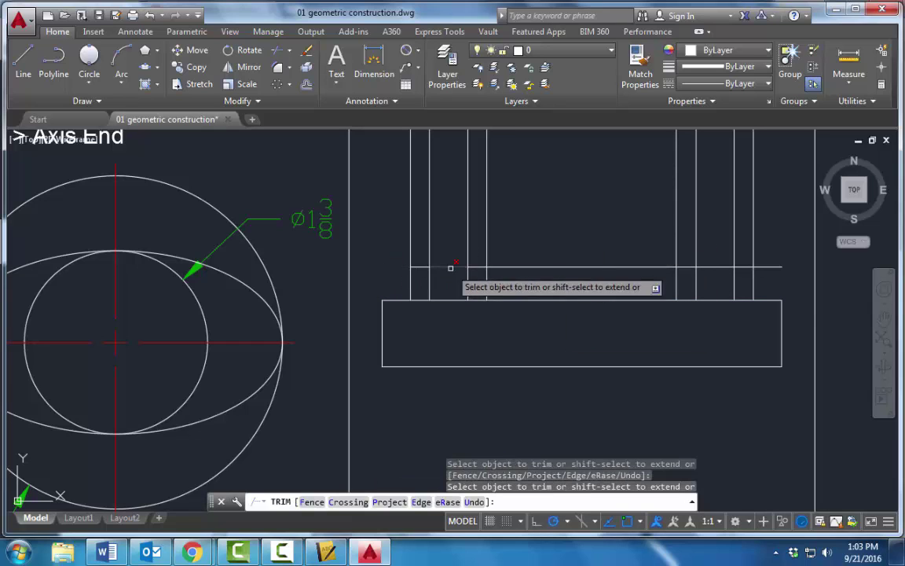
left_click(655, 267)
scroll(580, 257, "down", 5)
scroll(511, 328, "up", 3)
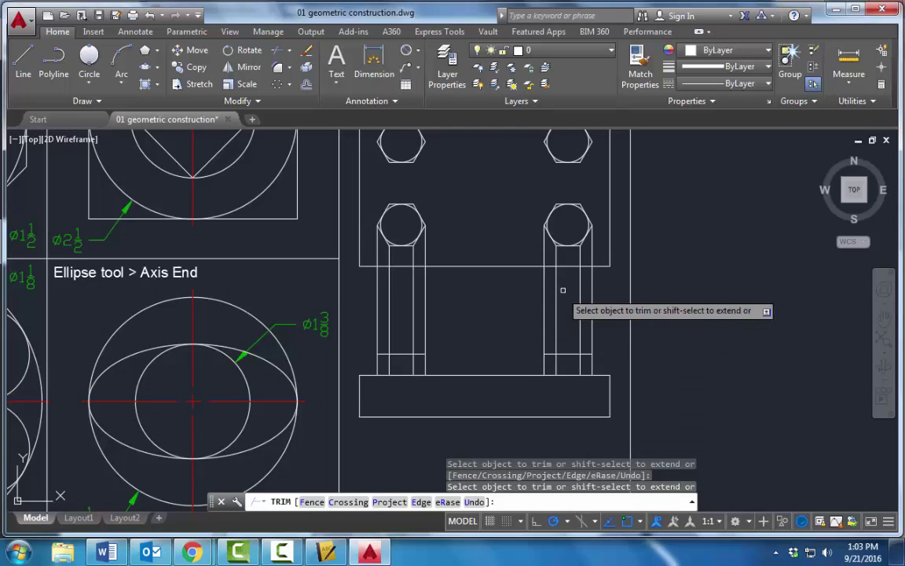
Step: Trim away the projection lines inside the plate and between the two views, down to the tops of both bolt heads
left_click(599, 259)
left_click(523, 256)
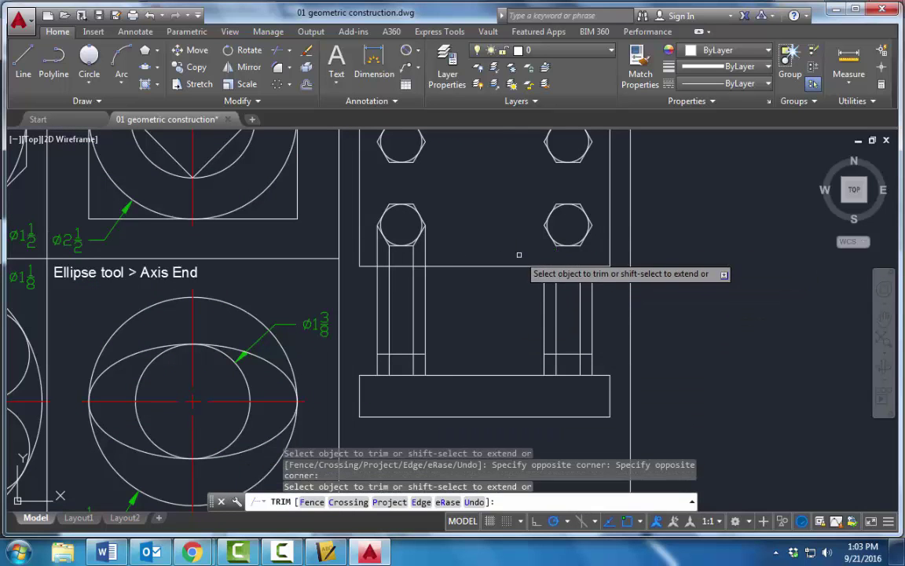
left_click(446, 255)
left_click(376, 253)
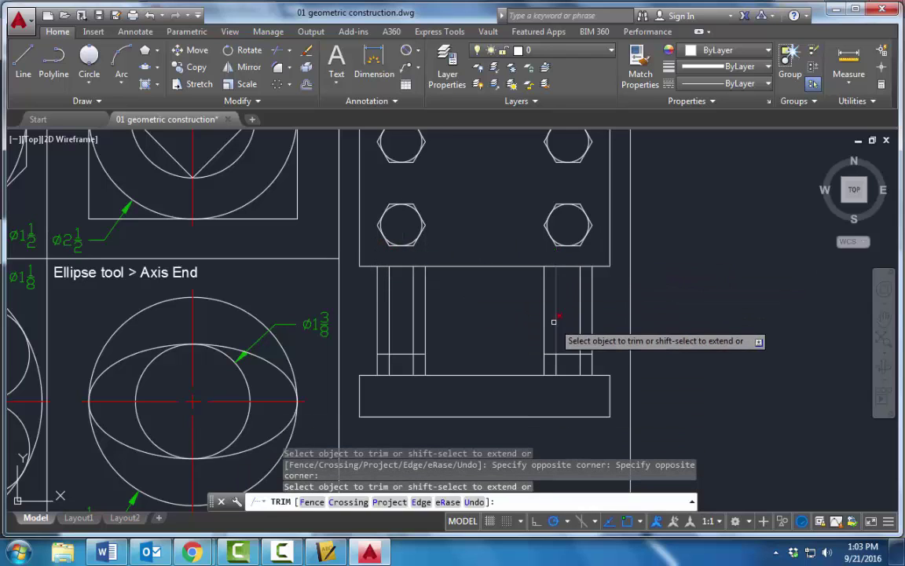
left_click(613, 322)
left_click(378, 296)
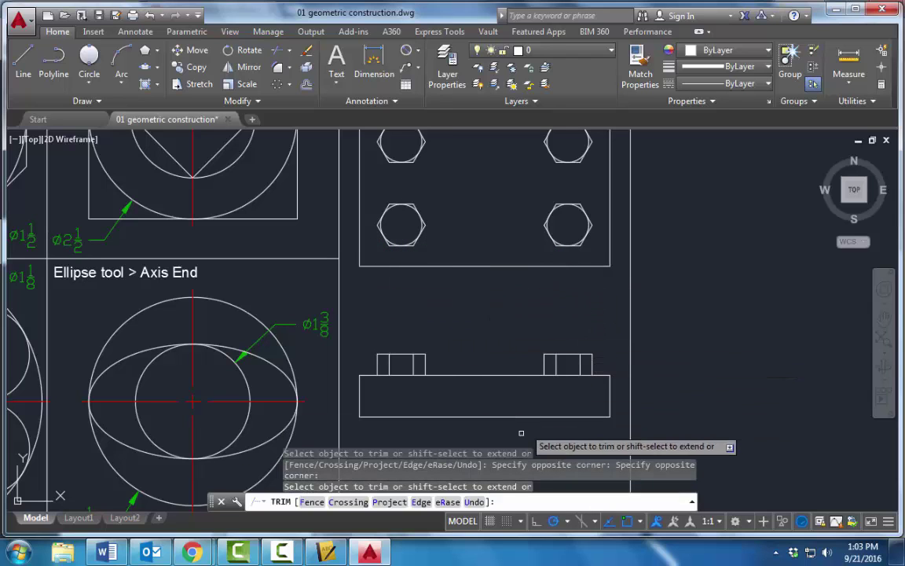
scroll(495, 384, "down", 4)
mouse_move(473, 374)
middle_mouse_down()
mouse_move(533, 364)
mouse_move(607, 315)
middle_mouse_up()
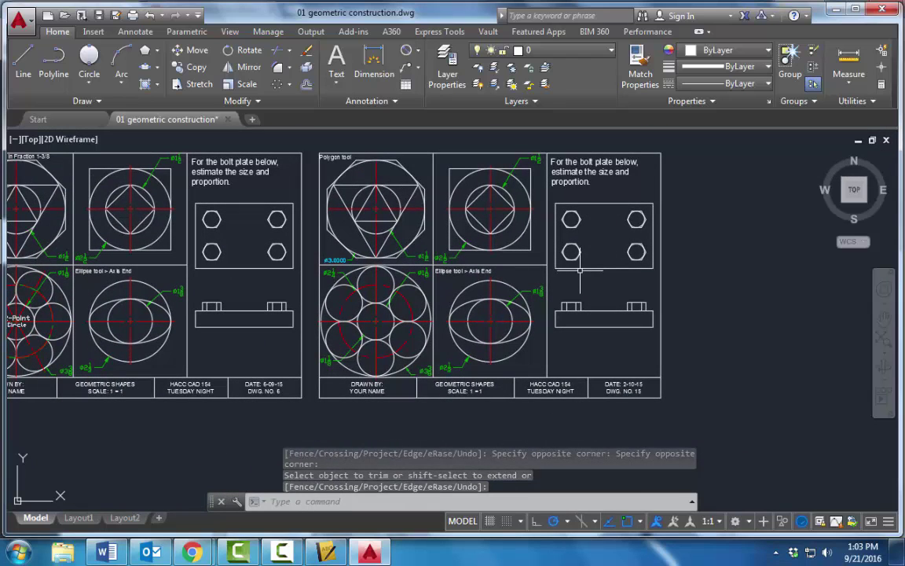